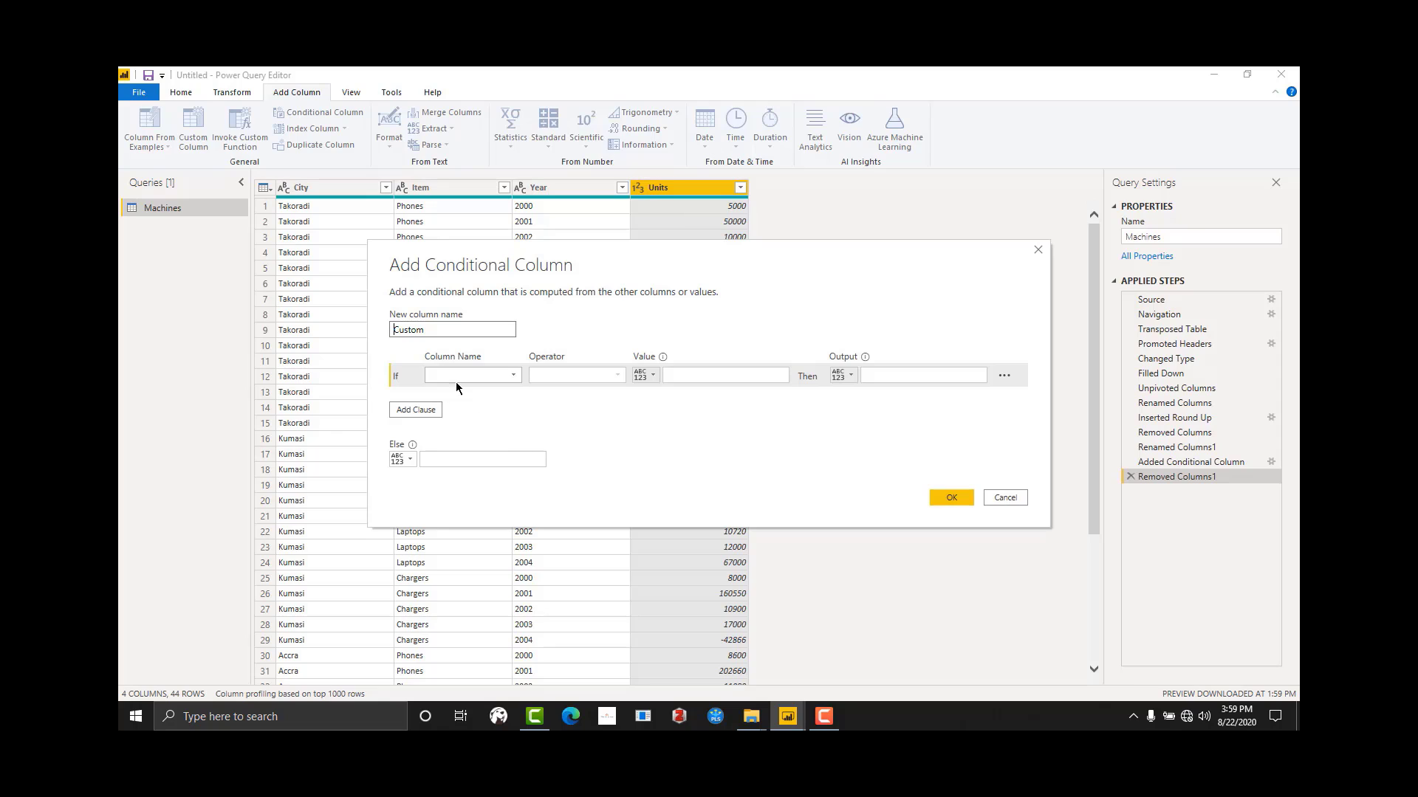
Step: Define the conditional column's rule so that Units less than 0 outputs 0
click(463, 376)
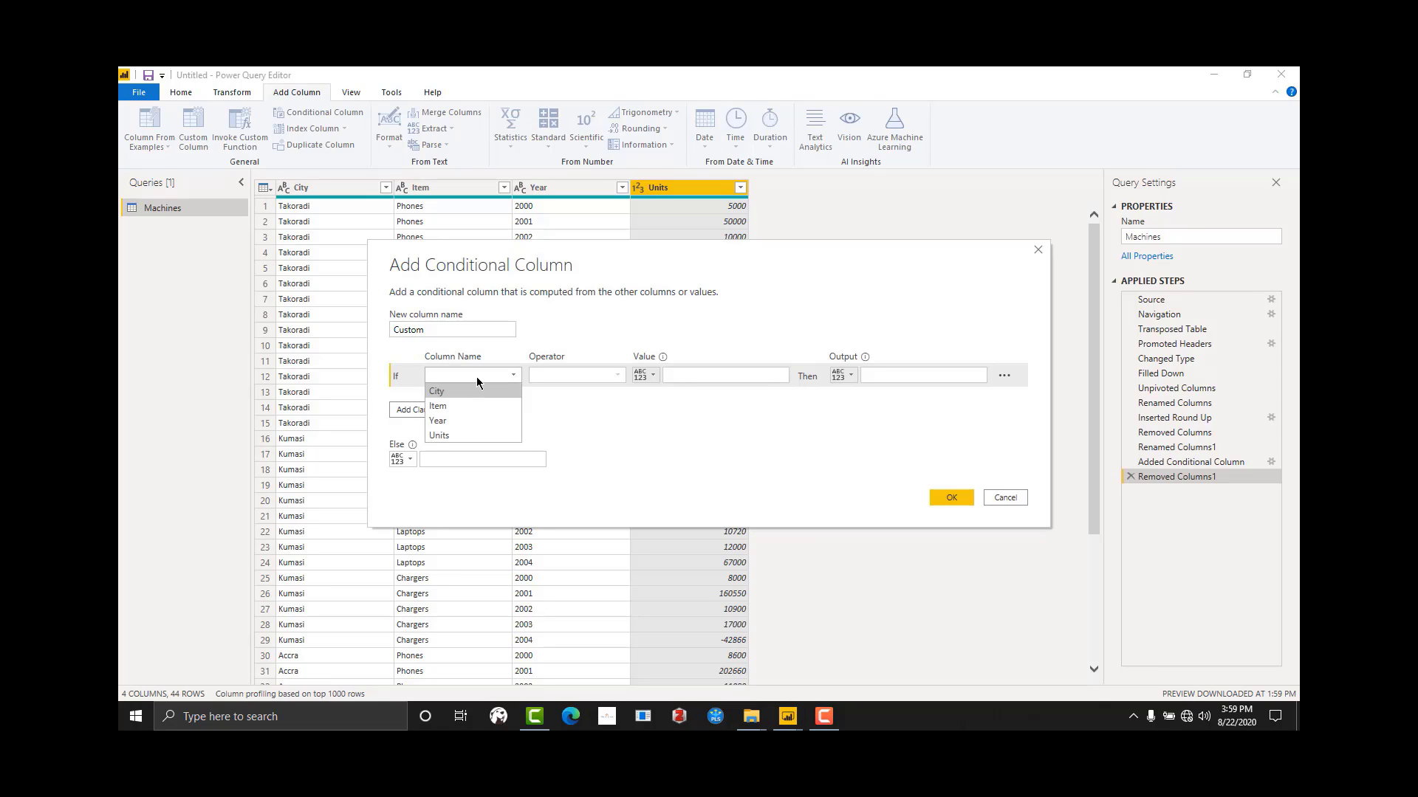
click(462, 434)
click(555, 376)
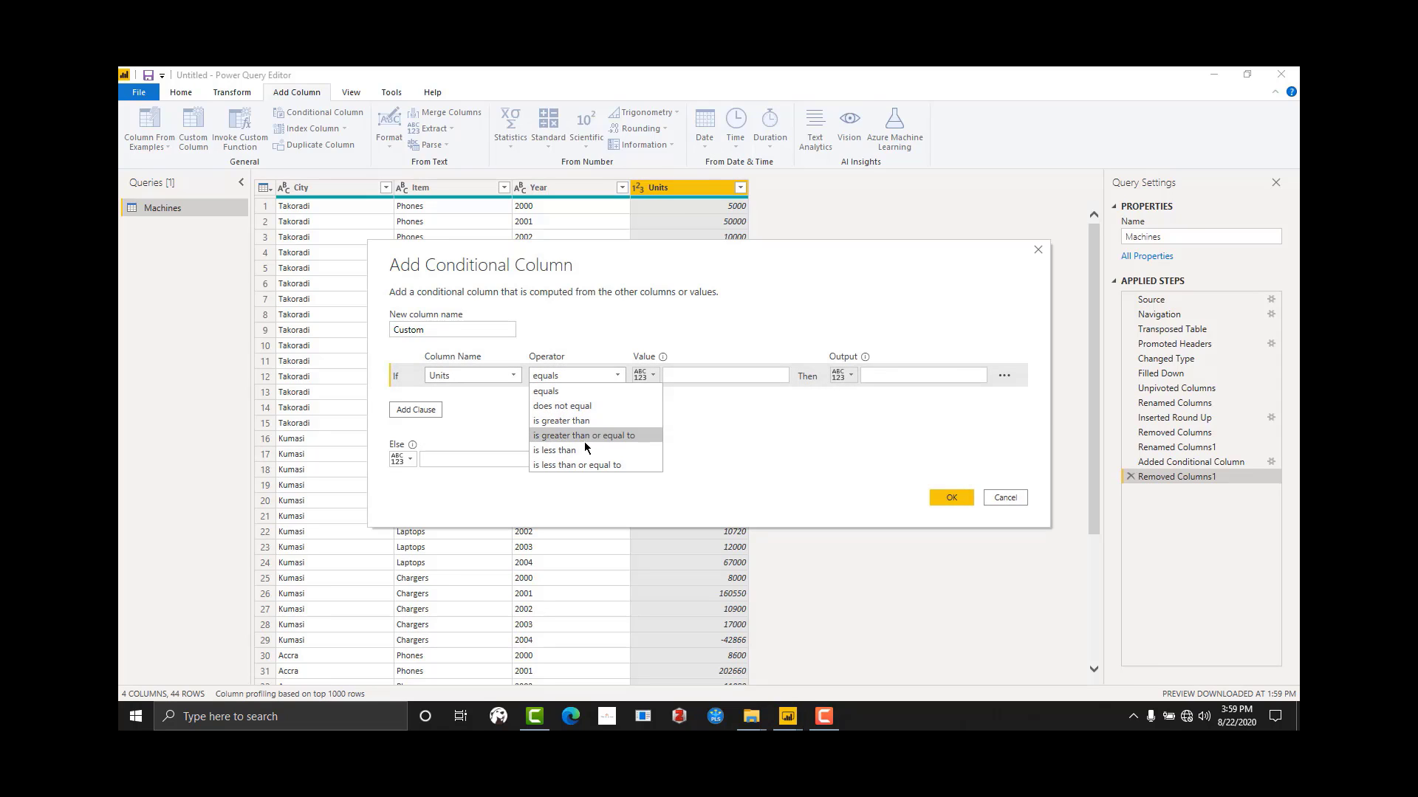
click(557, 450)
click(702, 374)
text(0)
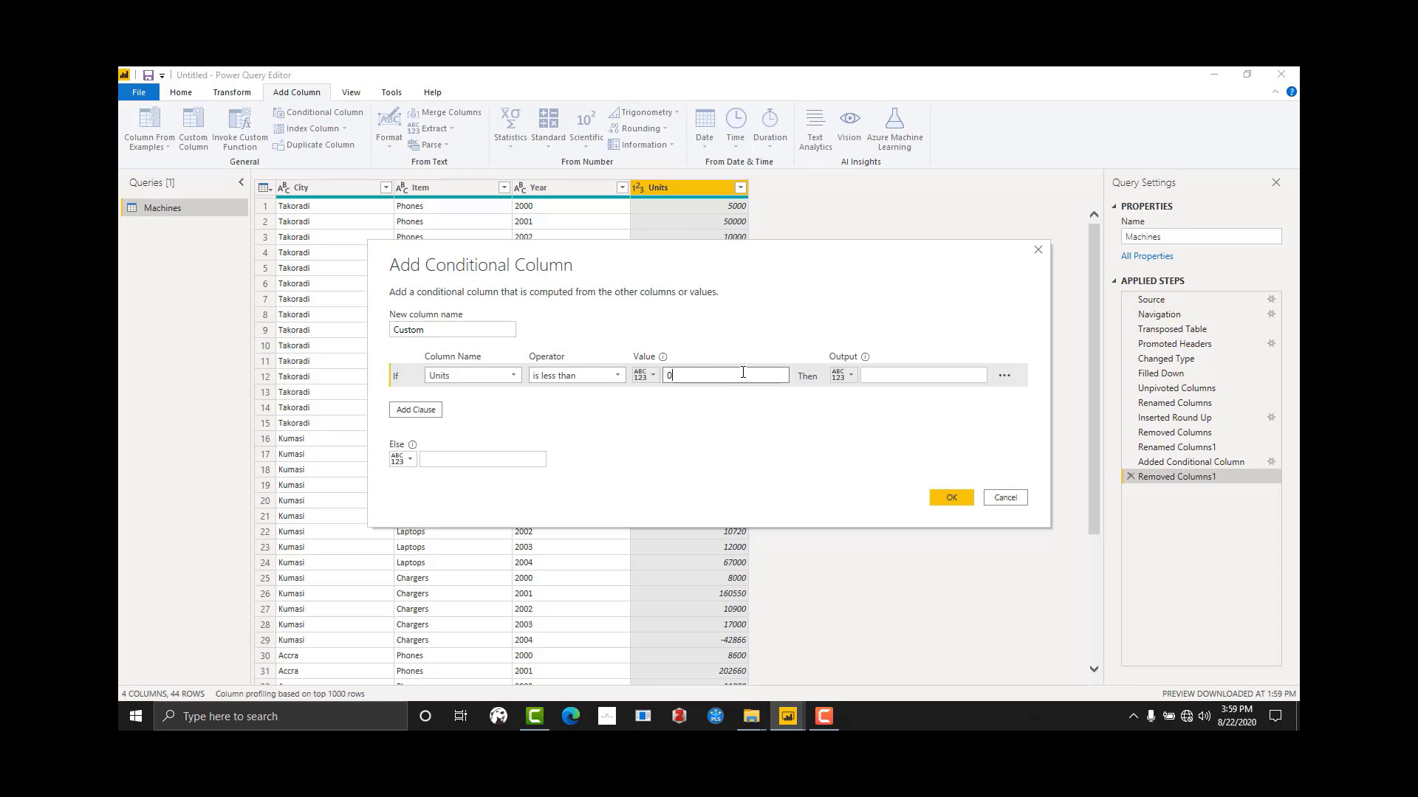
click(911, 375)
text(0)
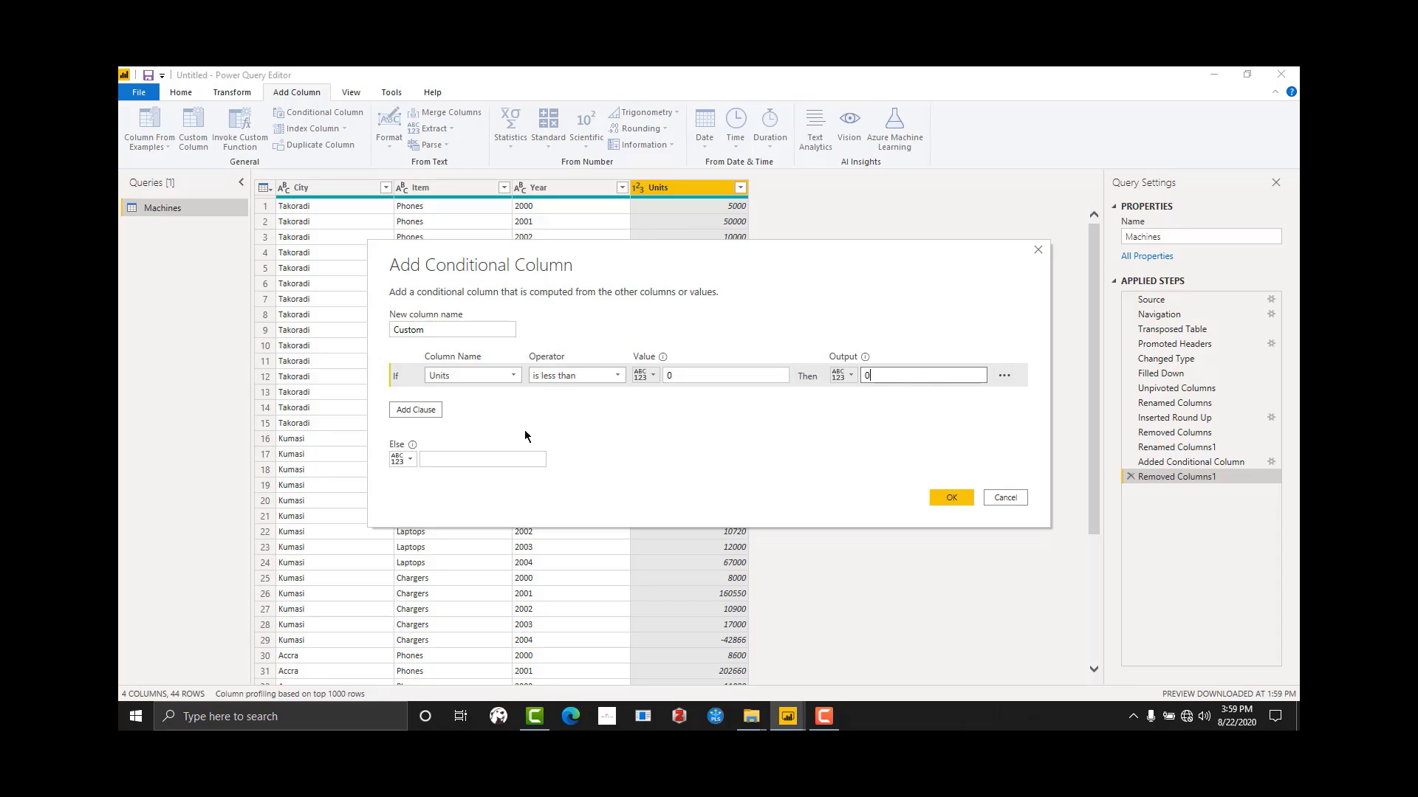
Step: Use the Units column as the rule's Else result and create the conditional column
click(396, 462)
click(440, 490)
click(443, 460)
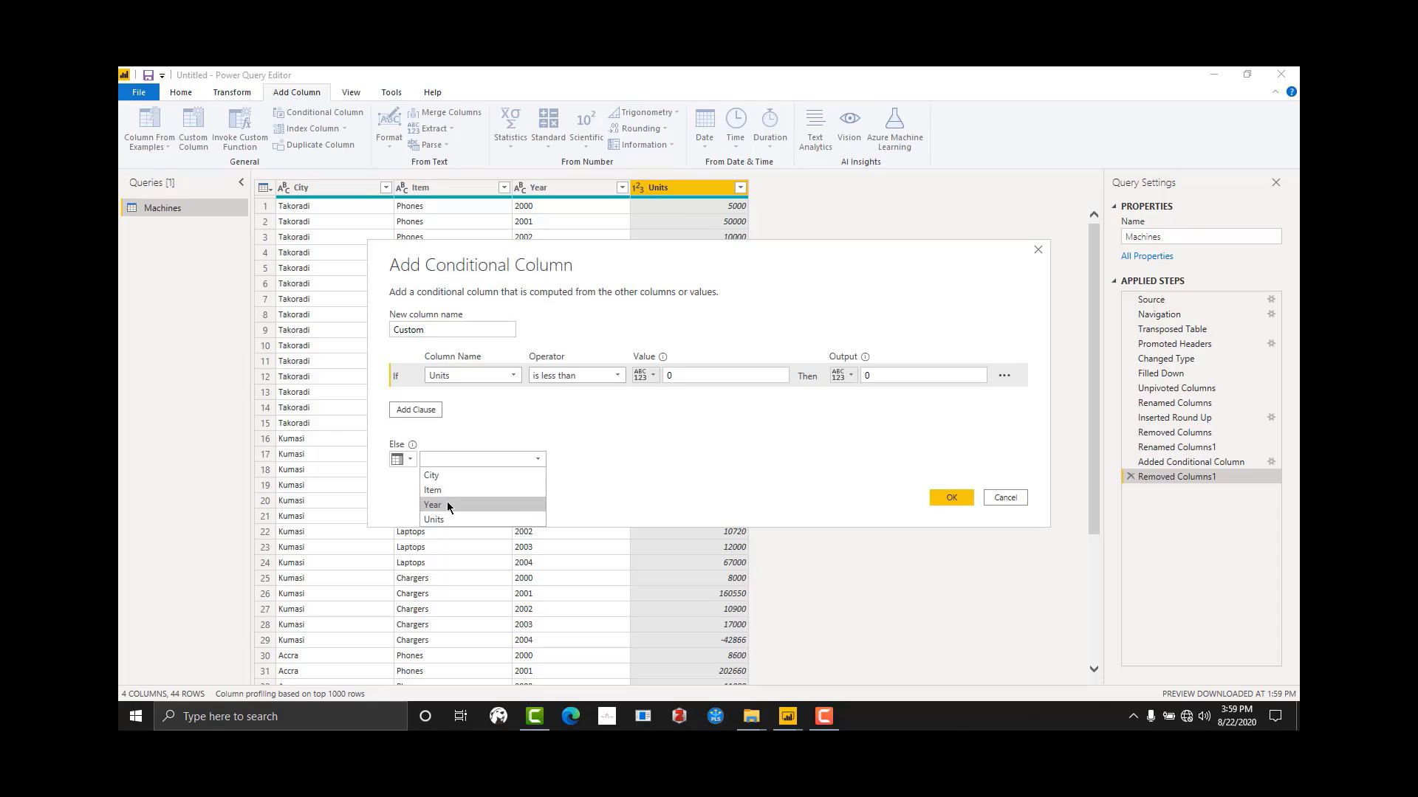
click(446, 504)
click(447, 461)
click(449, 516)
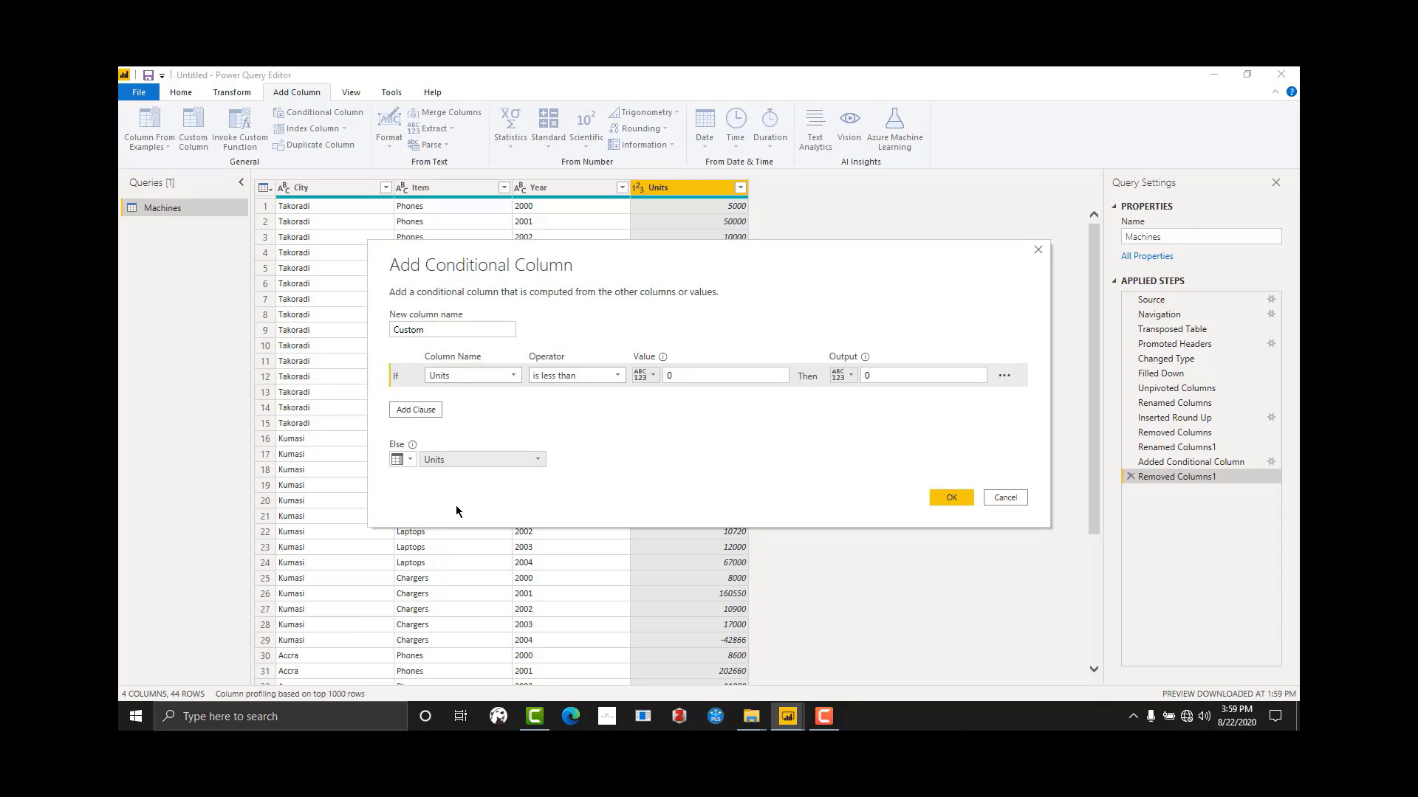
click(951, 498)
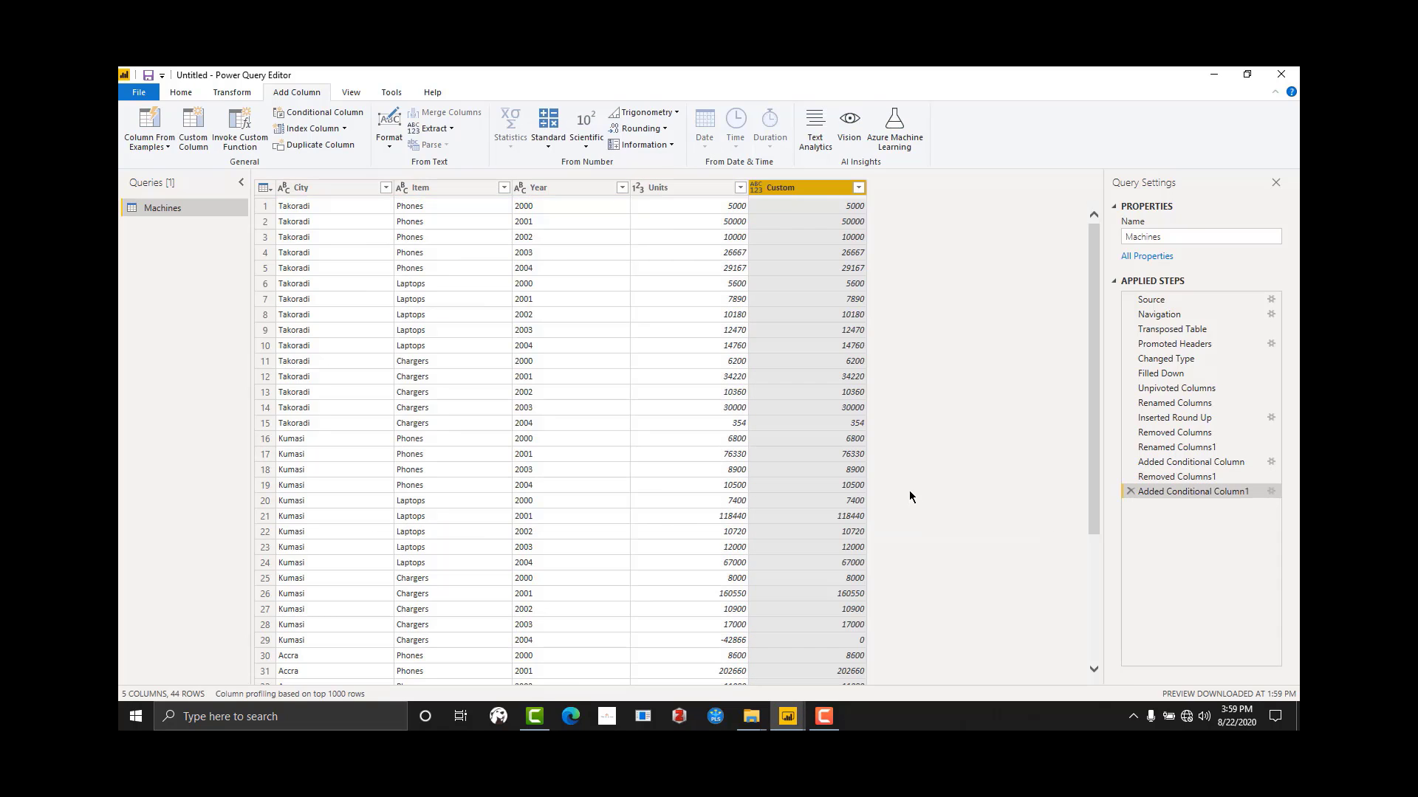
Step: Remove the original Units column and rename the Custom column as Units
right_click(692, 190)
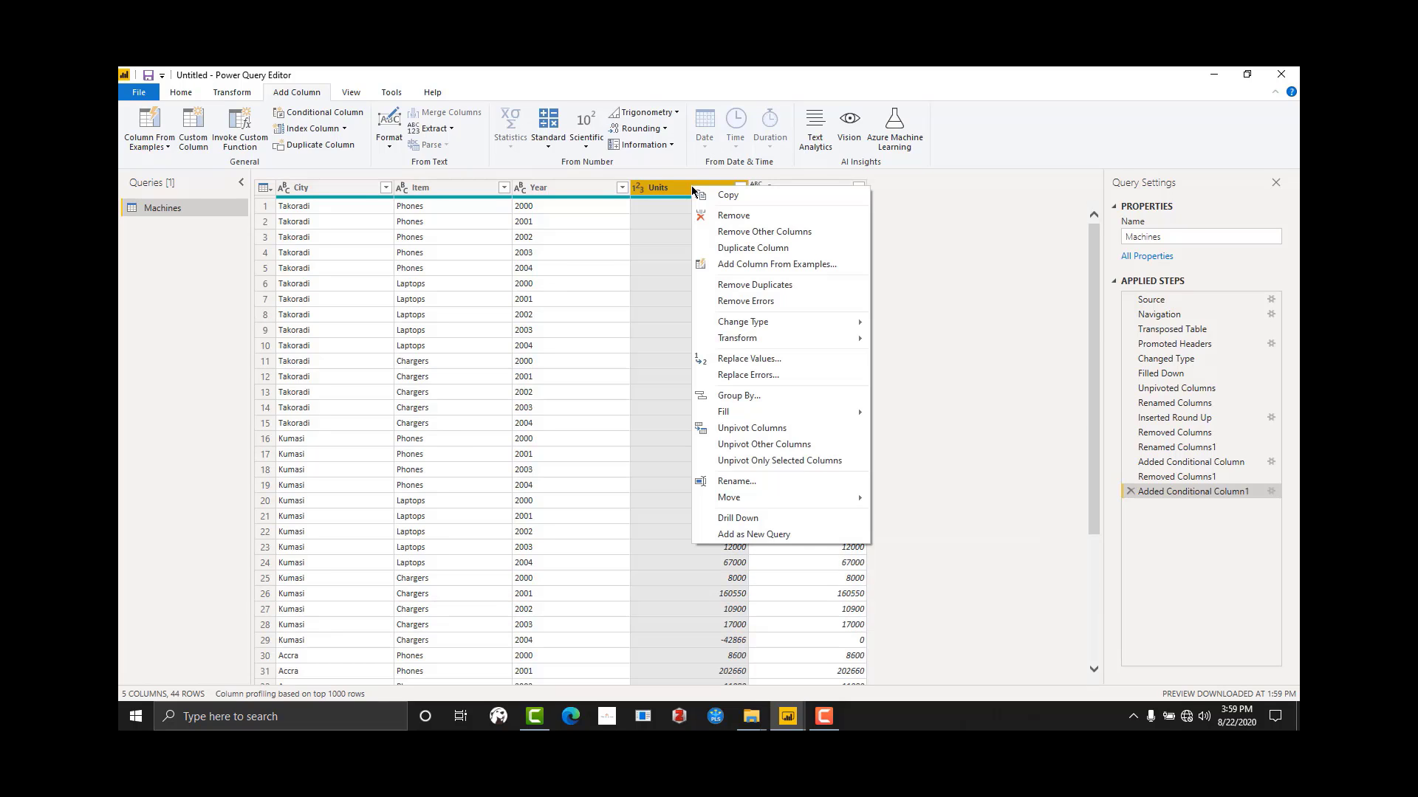
click(733, 215)
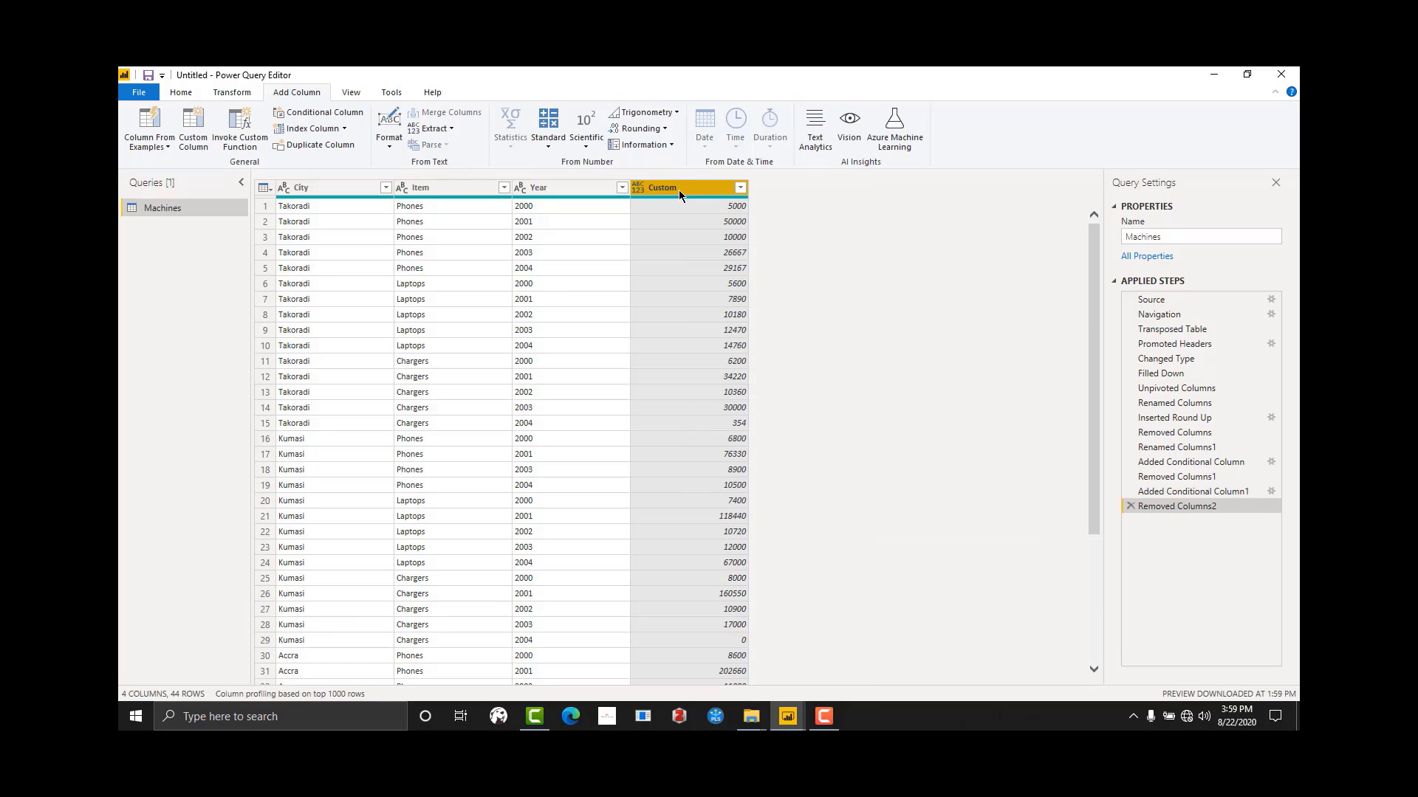
double_click(679, 189)
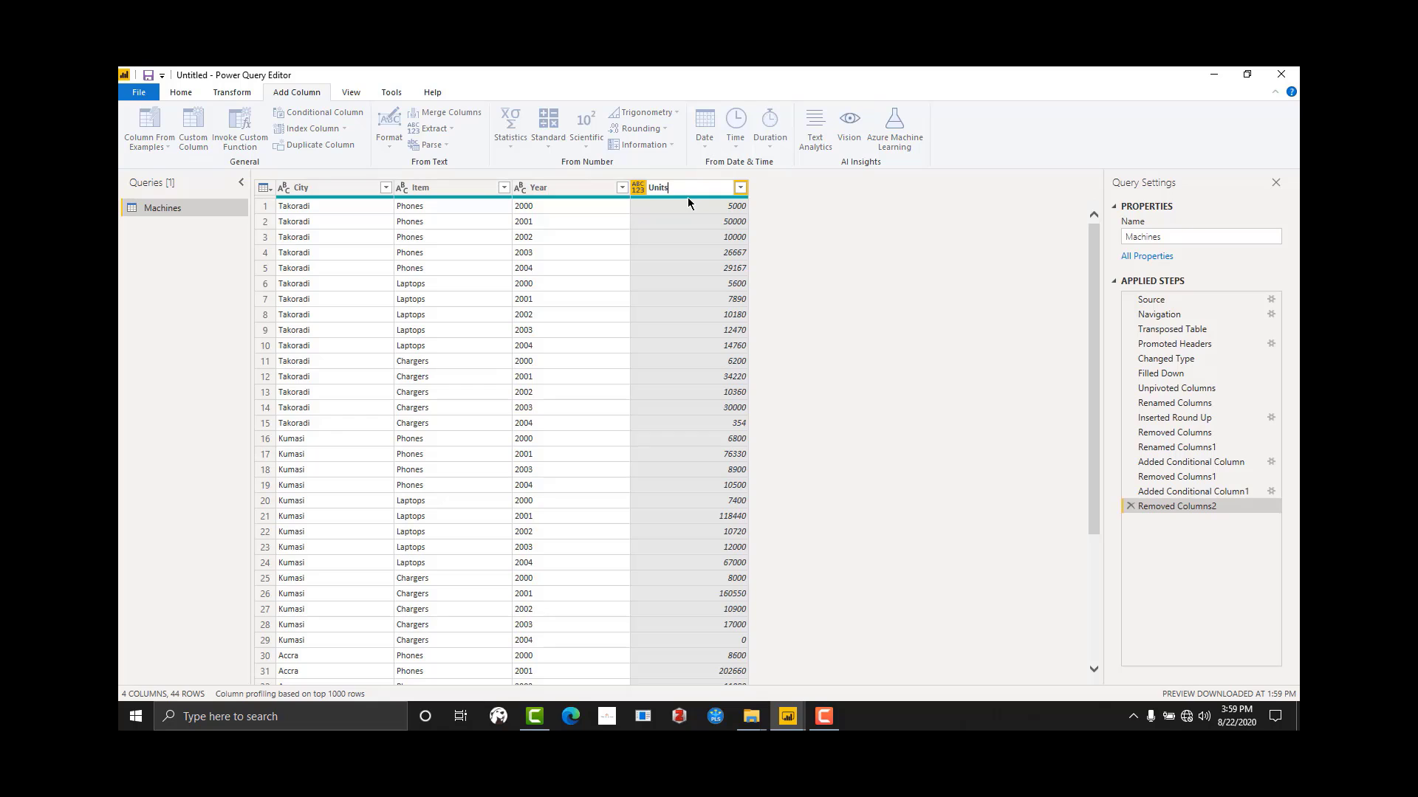
key(Return)
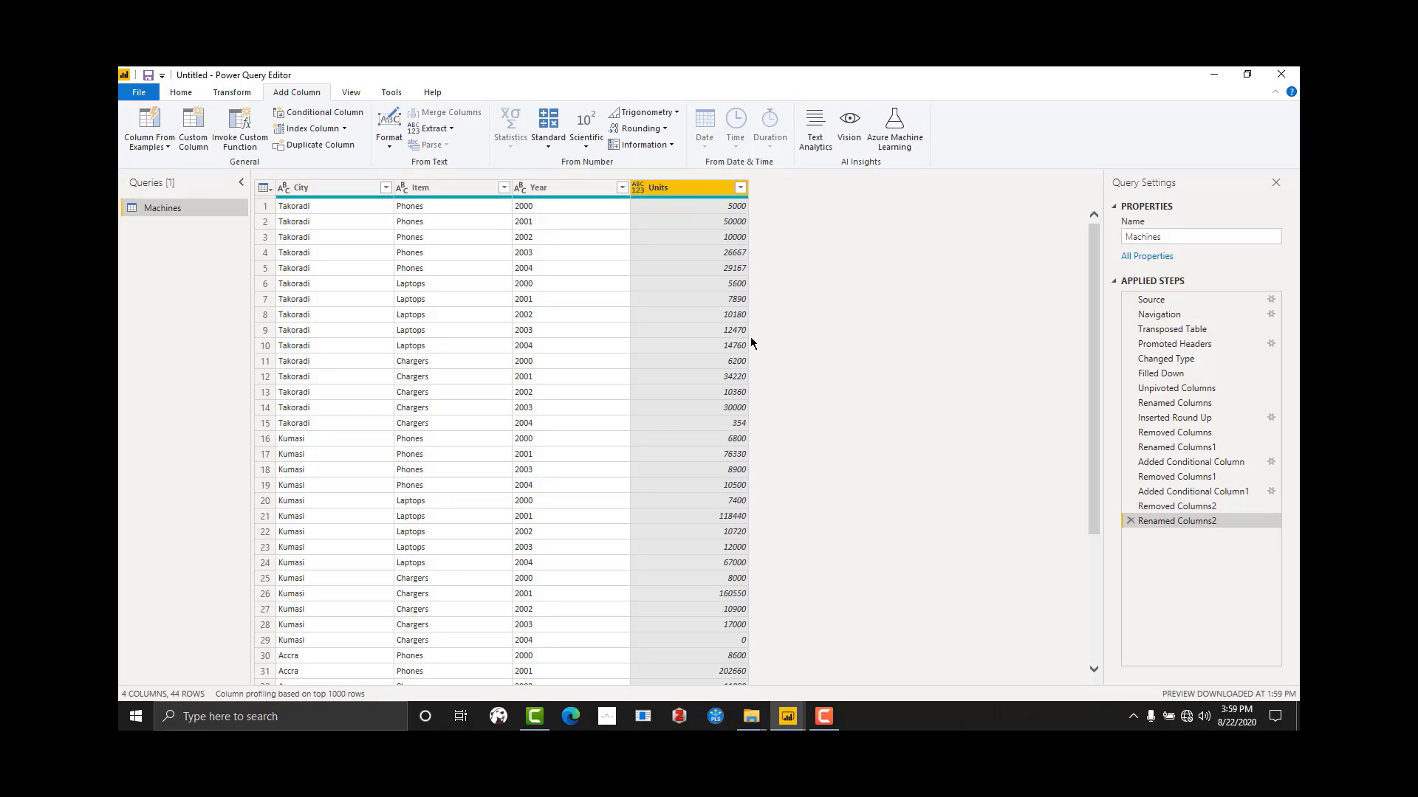
Step: Examine the cleaned Machines table's rows and the data types of its City and Item columns
scroll(750, 337, down, 3)
scroll(711, 507, up, 3)
click(701, 392)
click(600, 378)
click(339, 299)
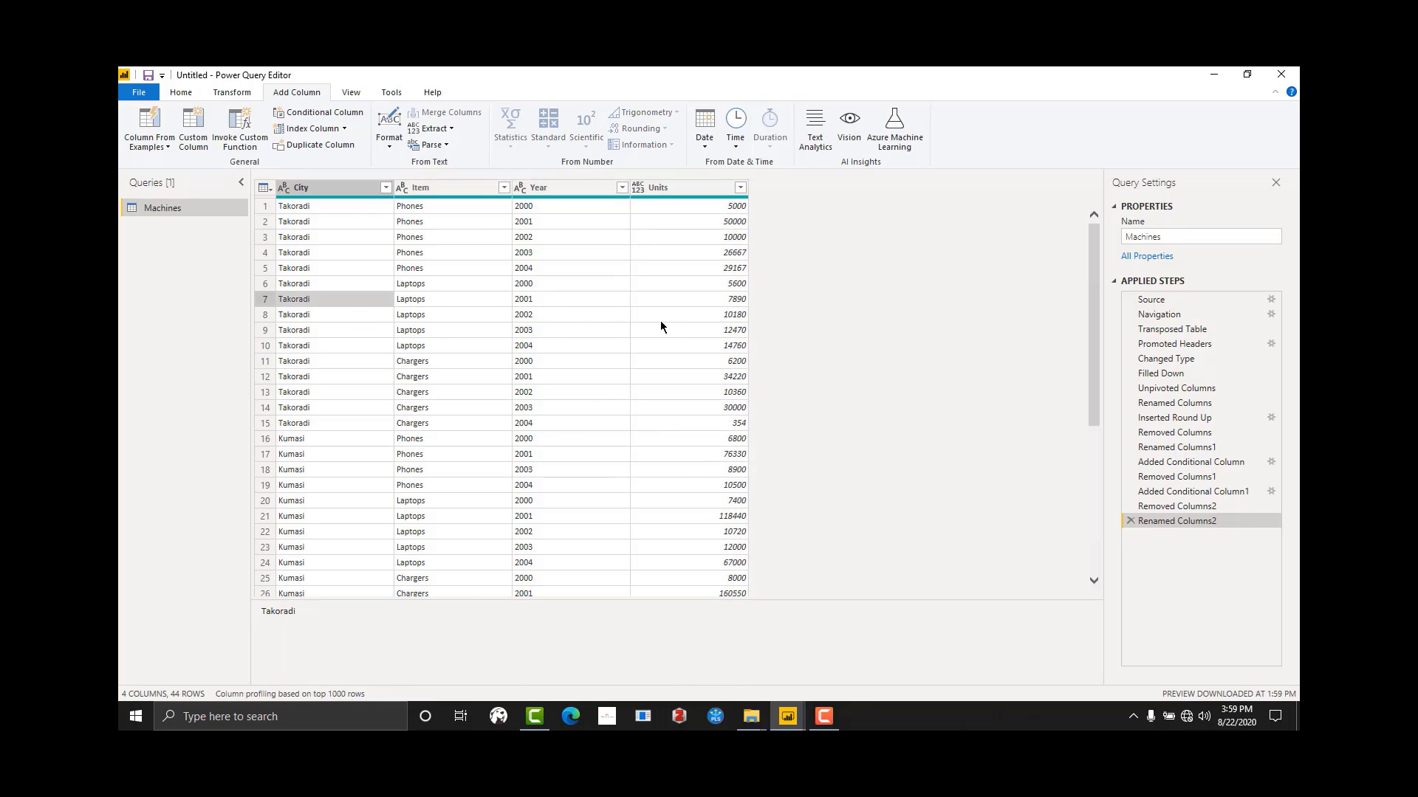
click(660, 330)
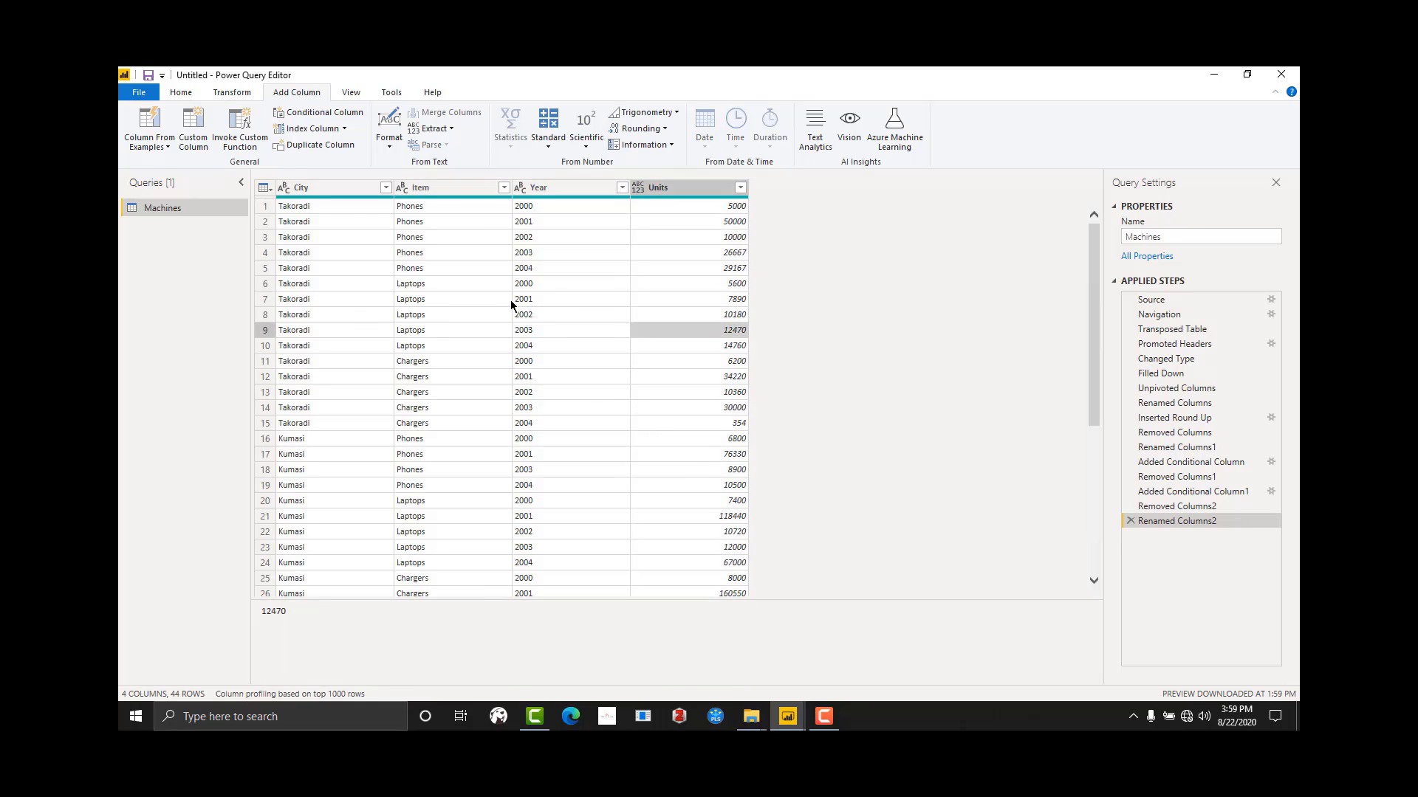
click(308, 189)
click(286, 189)
click(452, 190)
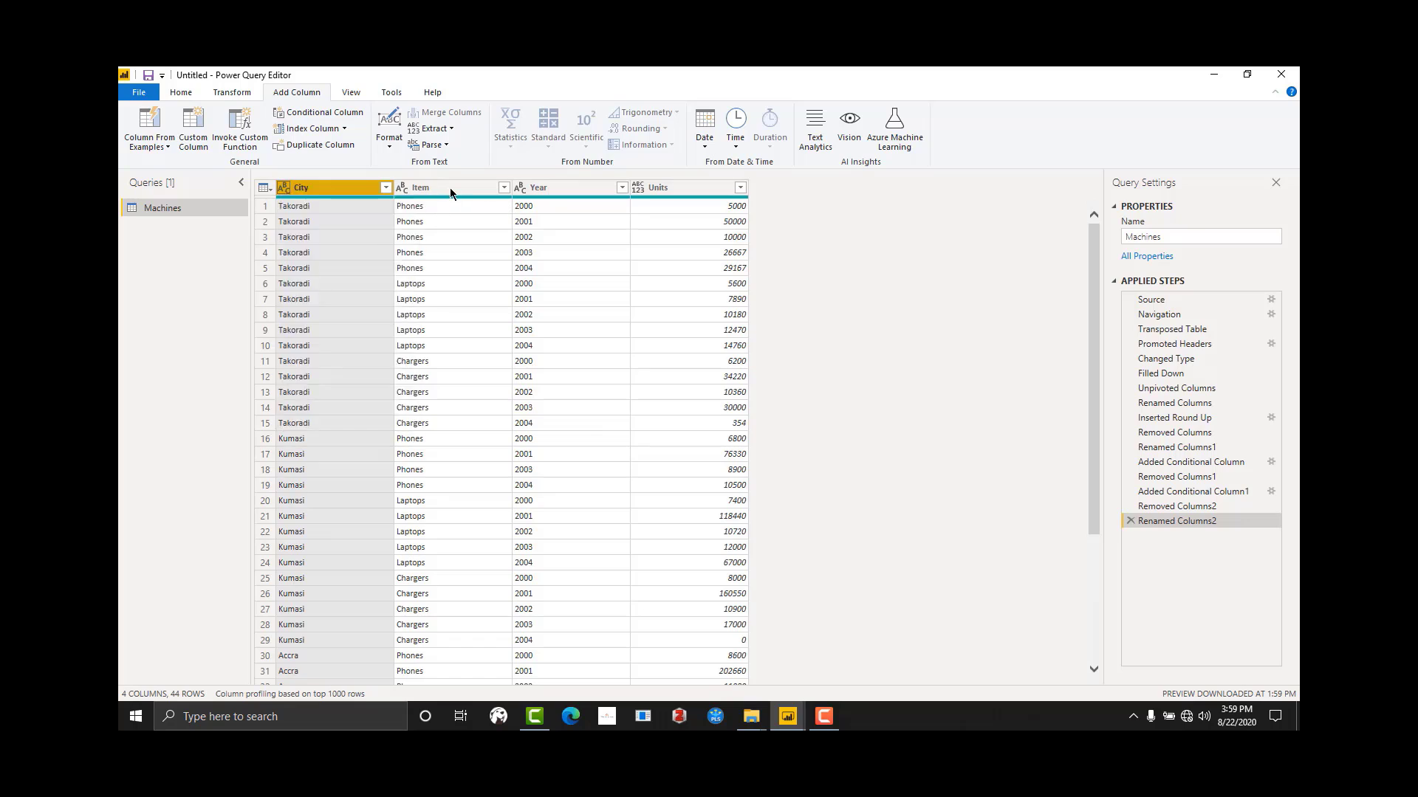
click(454, 189)
Step: Change the Year column's data type to Date
click(538, 190)
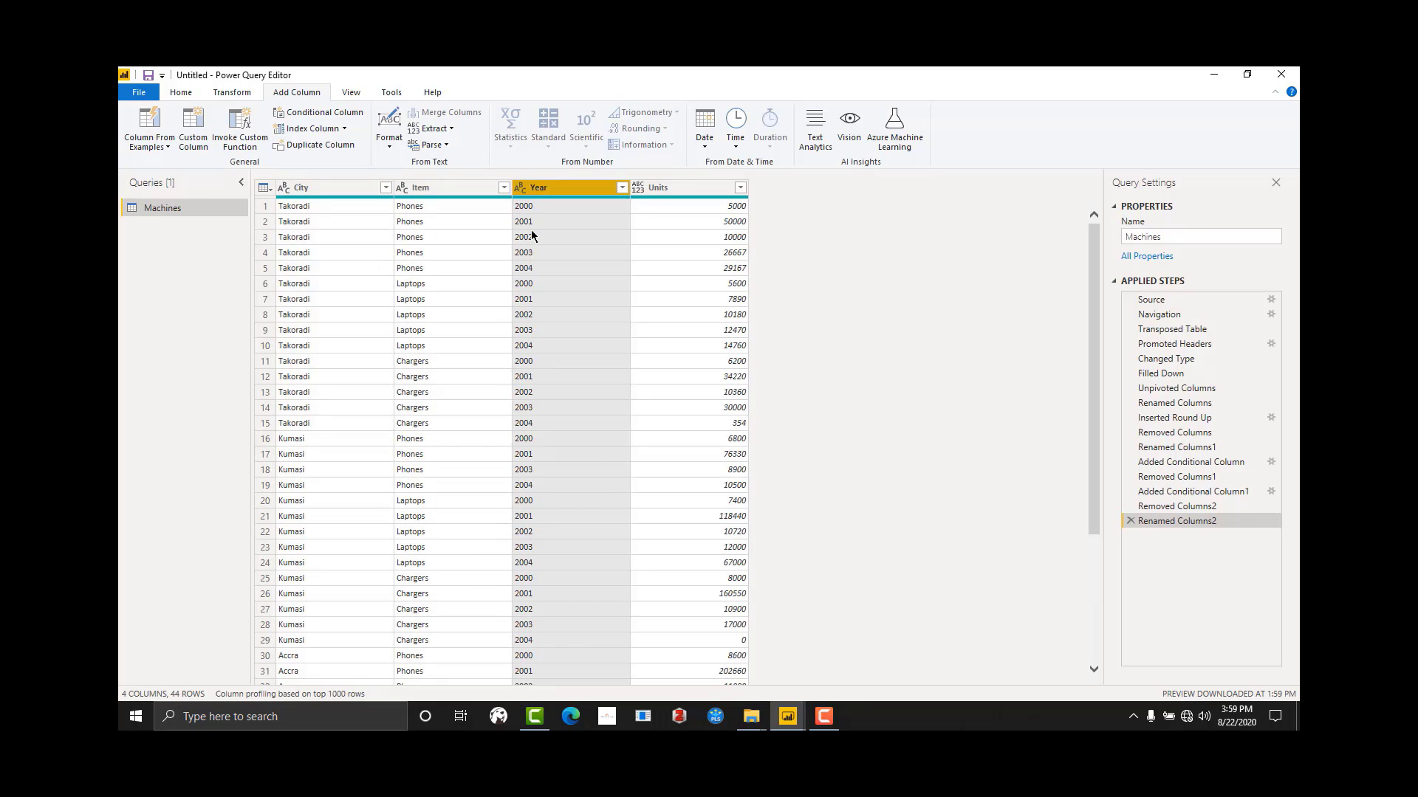
click(521, 189)
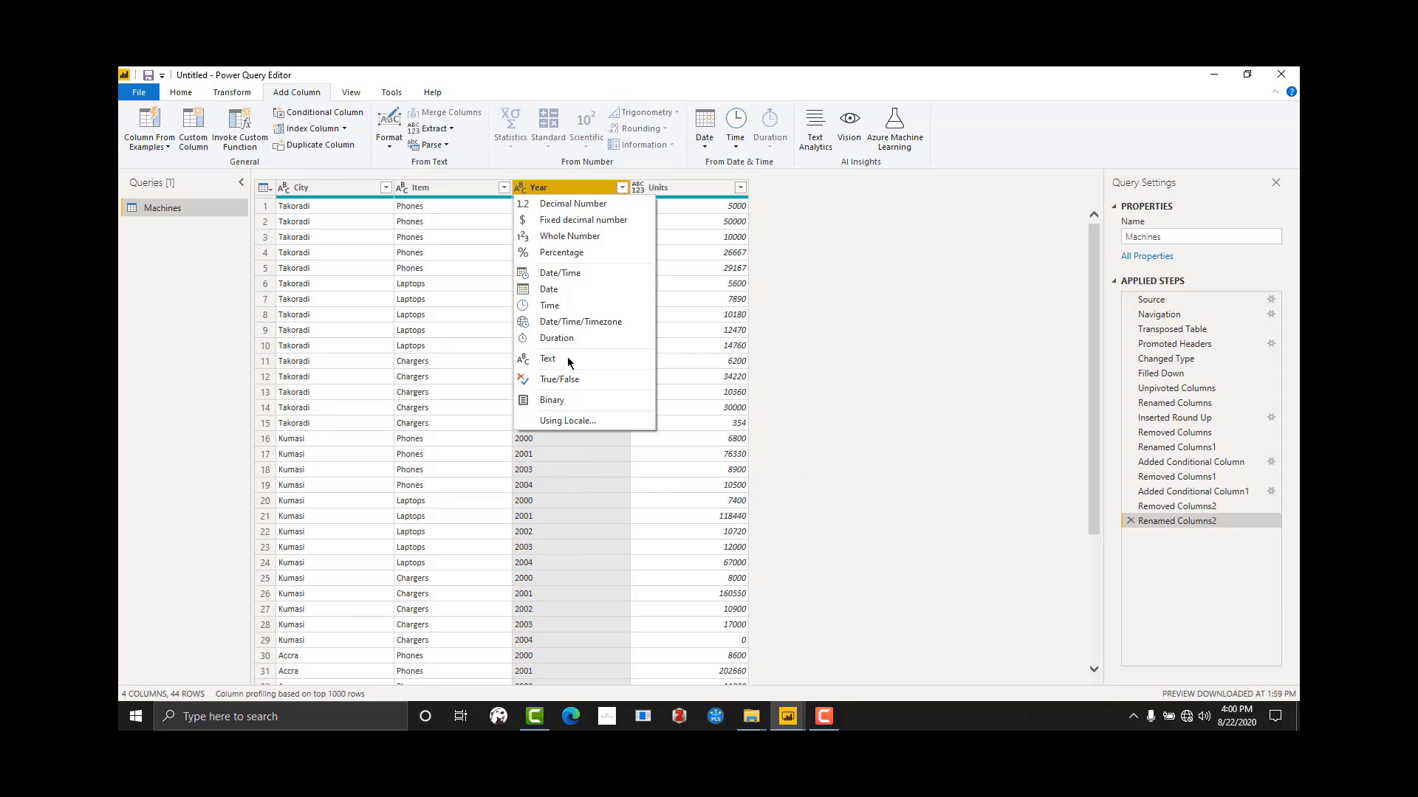
click(557, 290)
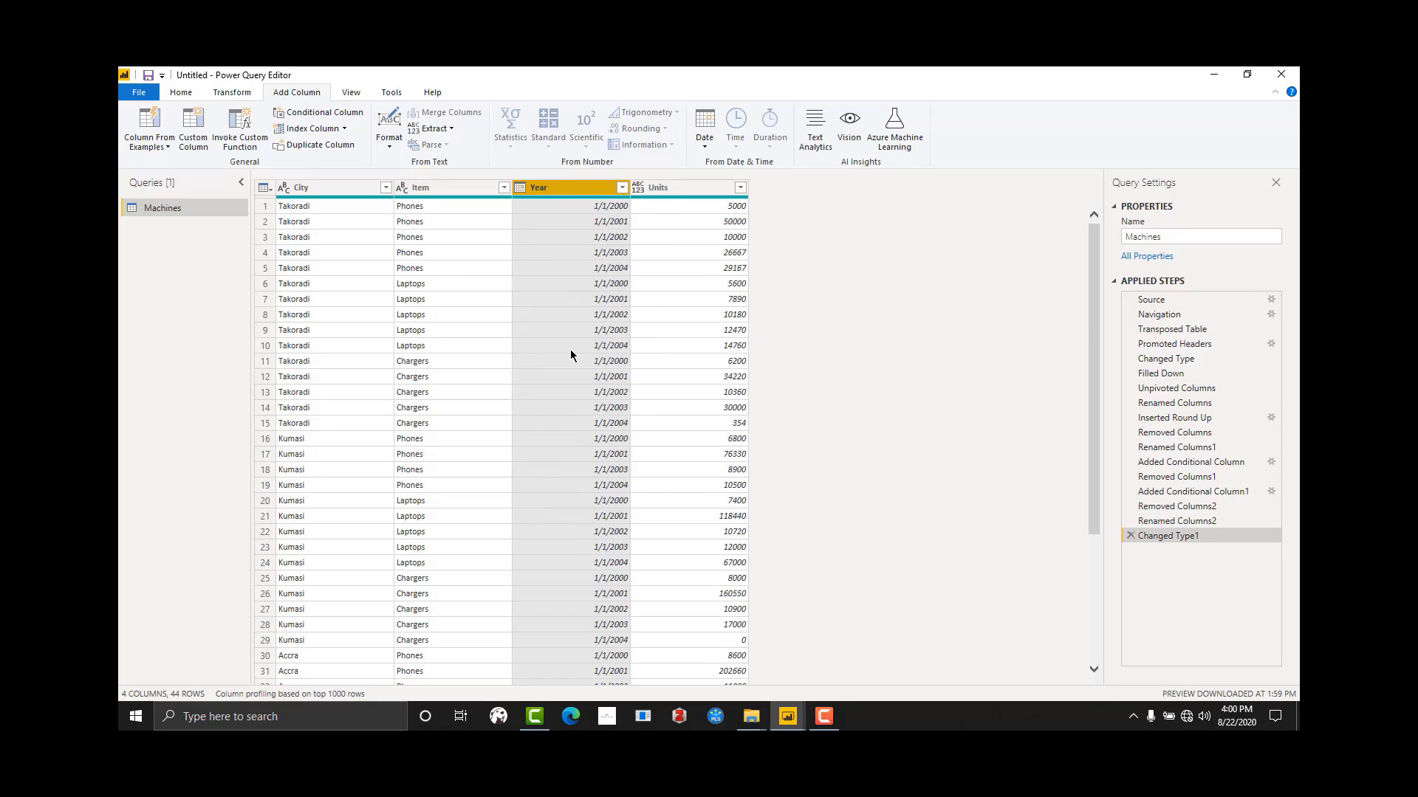
click(619, 438)
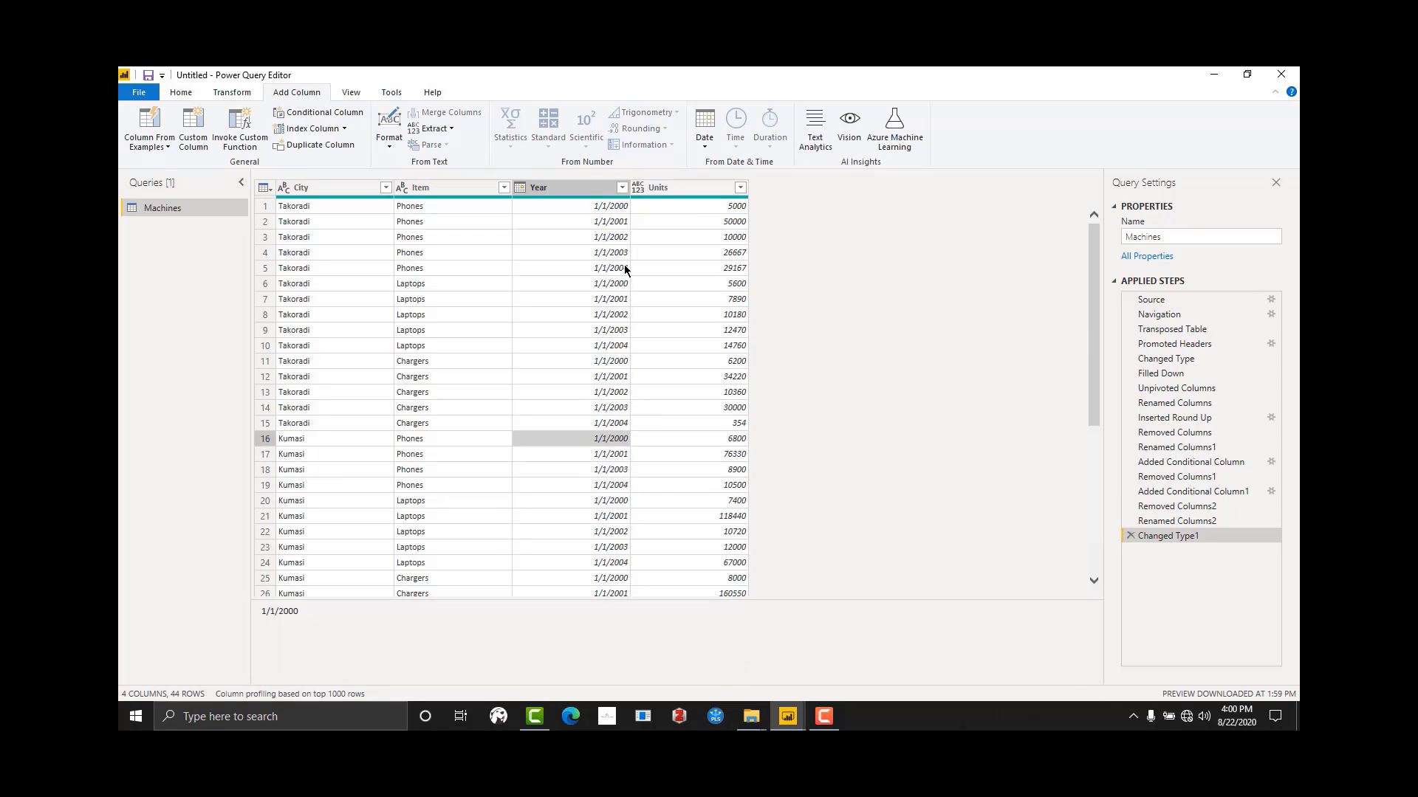
Step: Change the Units column's data type to Whole Number
click(638, 189)
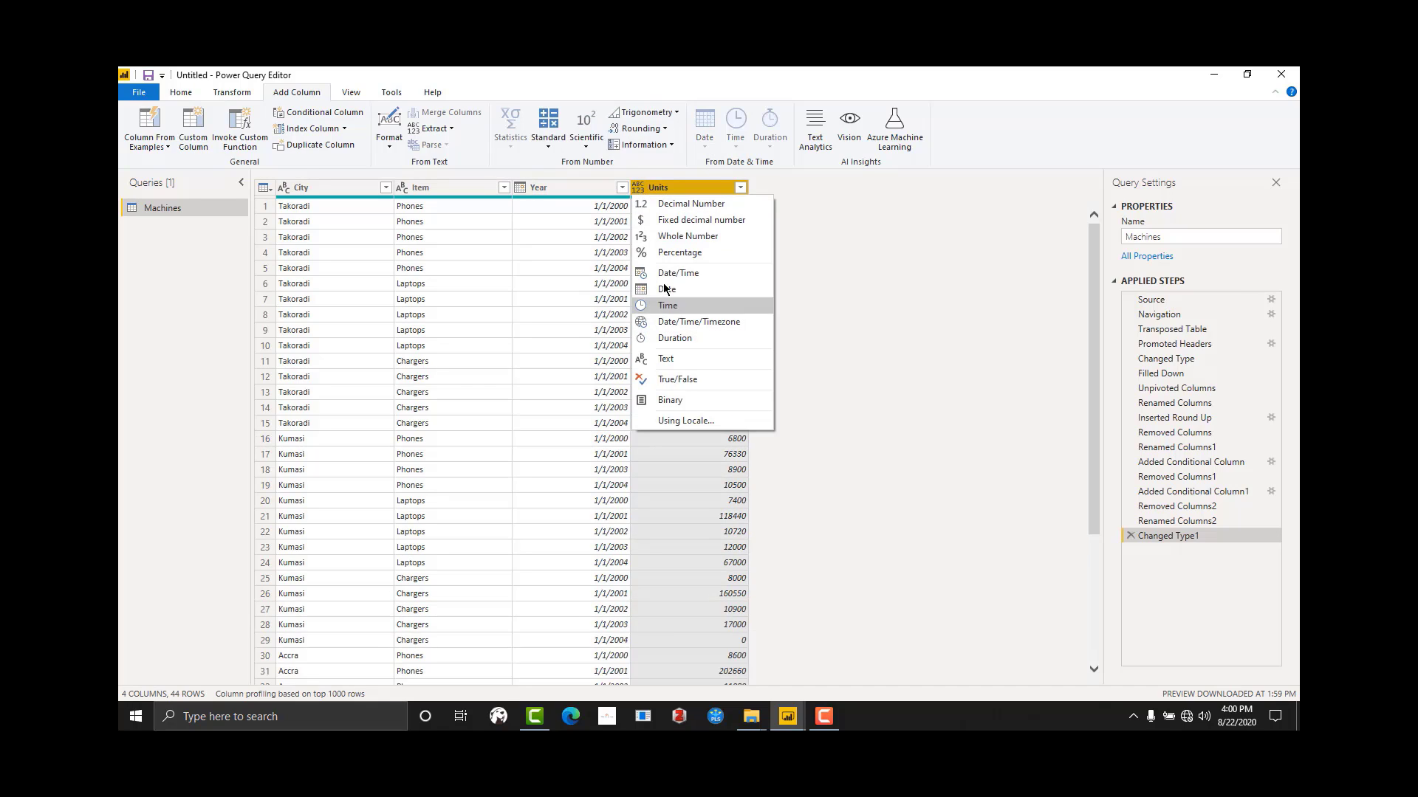
click(667, 235)
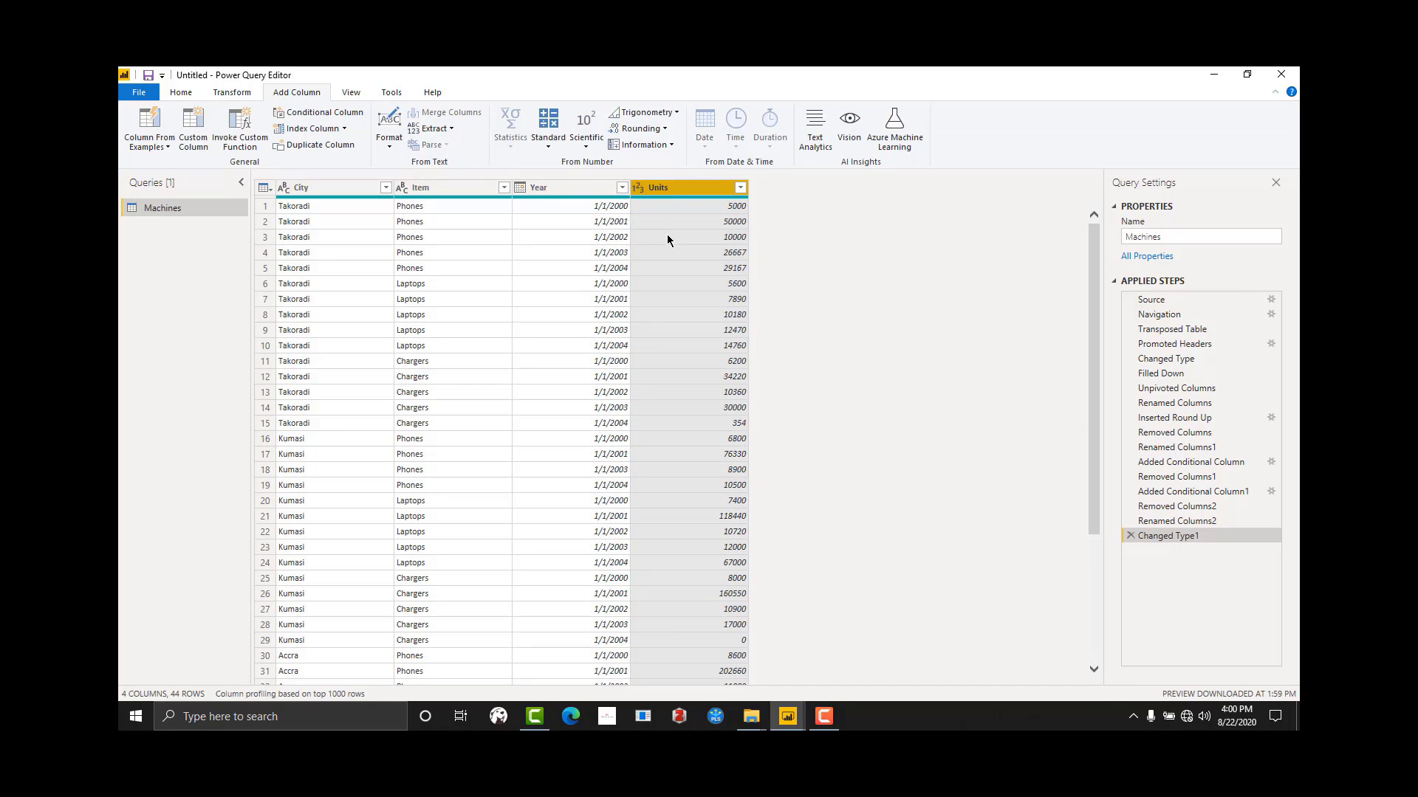
click(677, 345)
Step: Add a new column that extracts the year from the Year column's dates
click(572, 237)
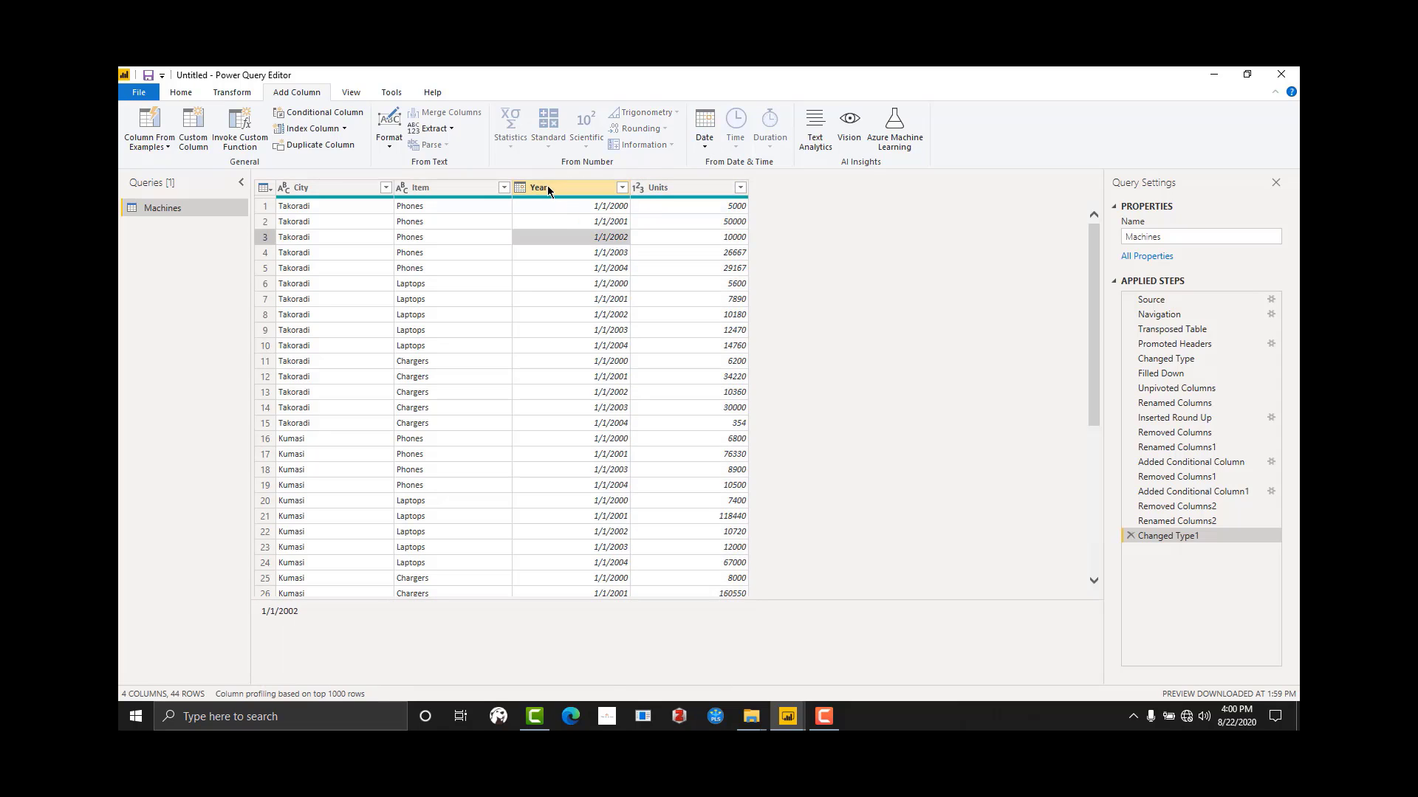
click(547, 188)
click(703, 148)
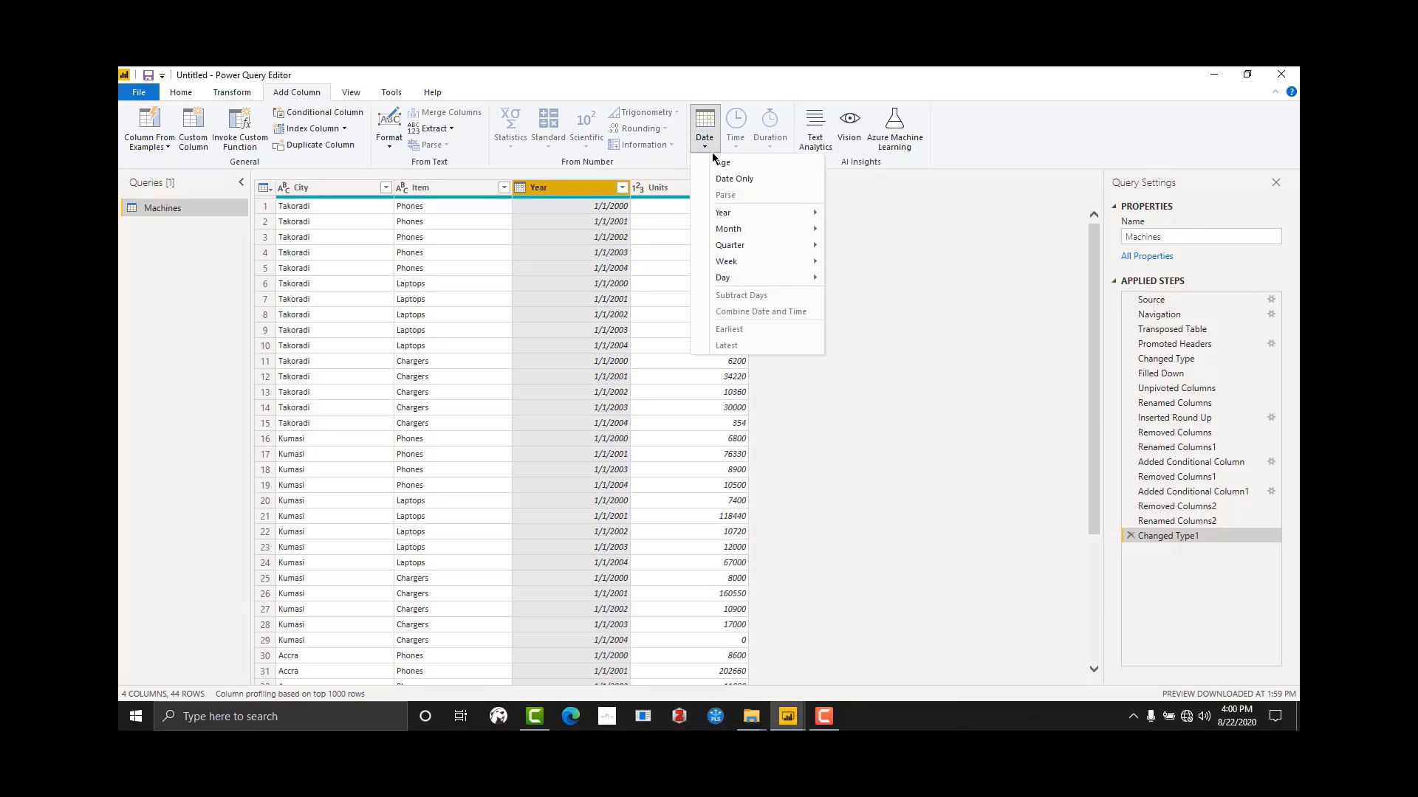
mouse_move(772, 216)
click(874, 218)
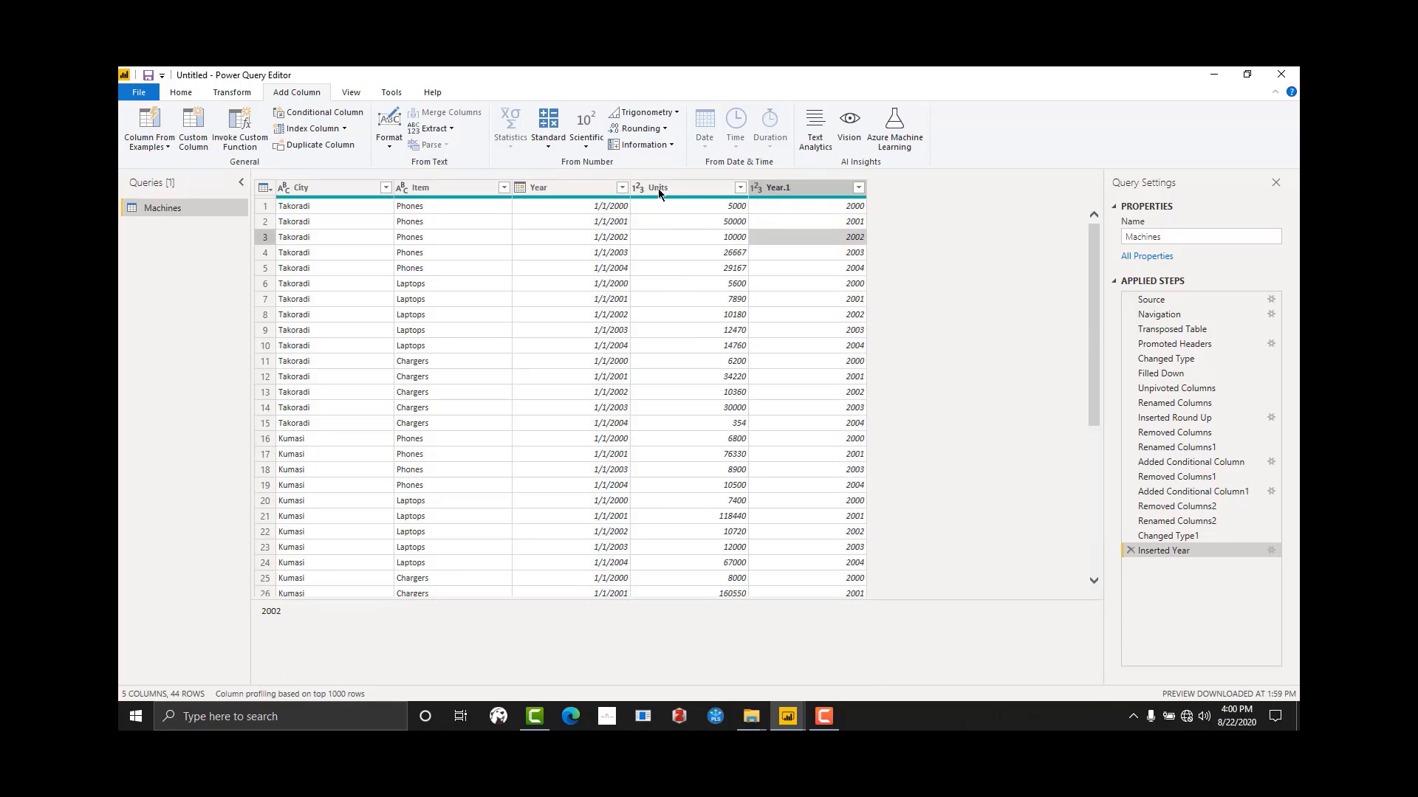
Step: Rename the original Year column, which holds full dates, as Date
click(552, 190)
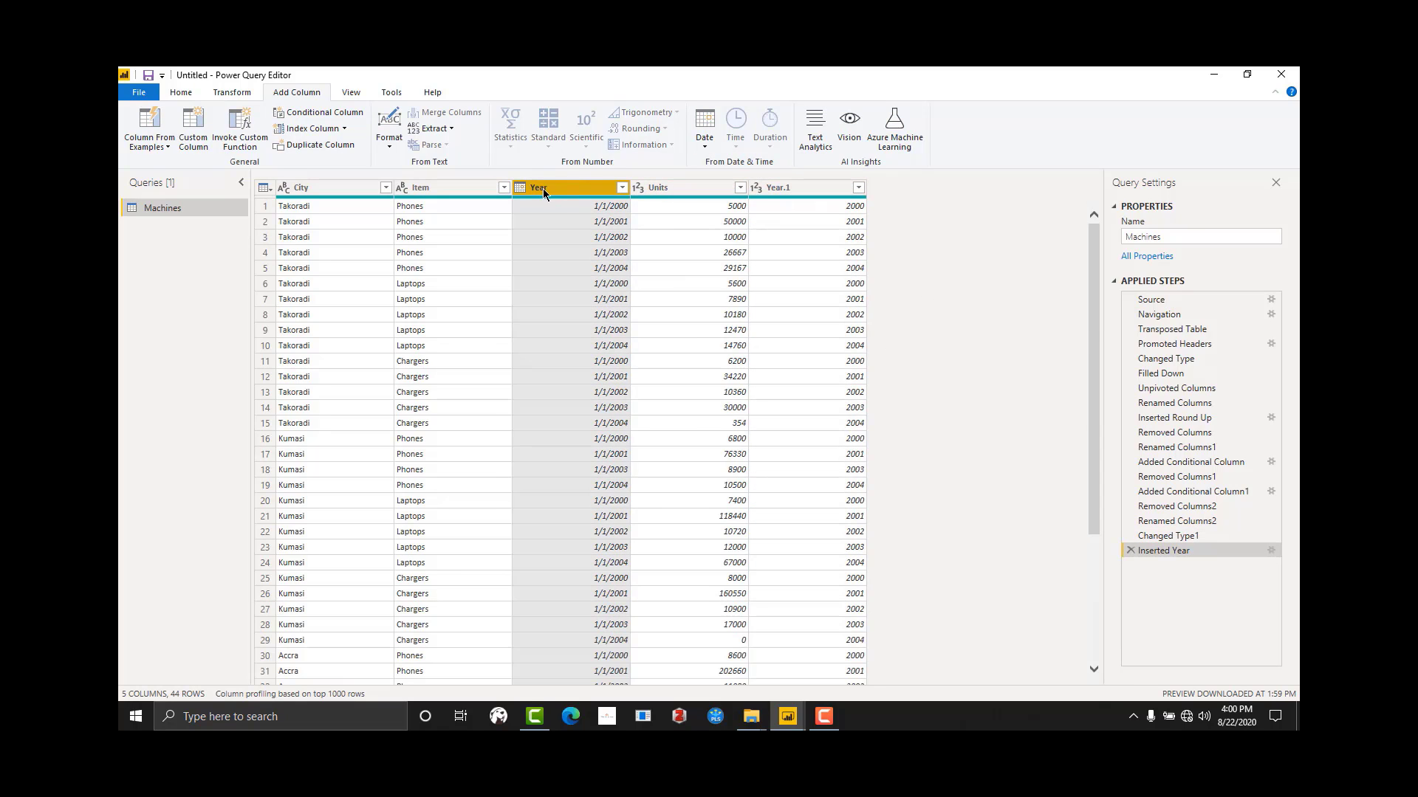
double_click(543, 189)
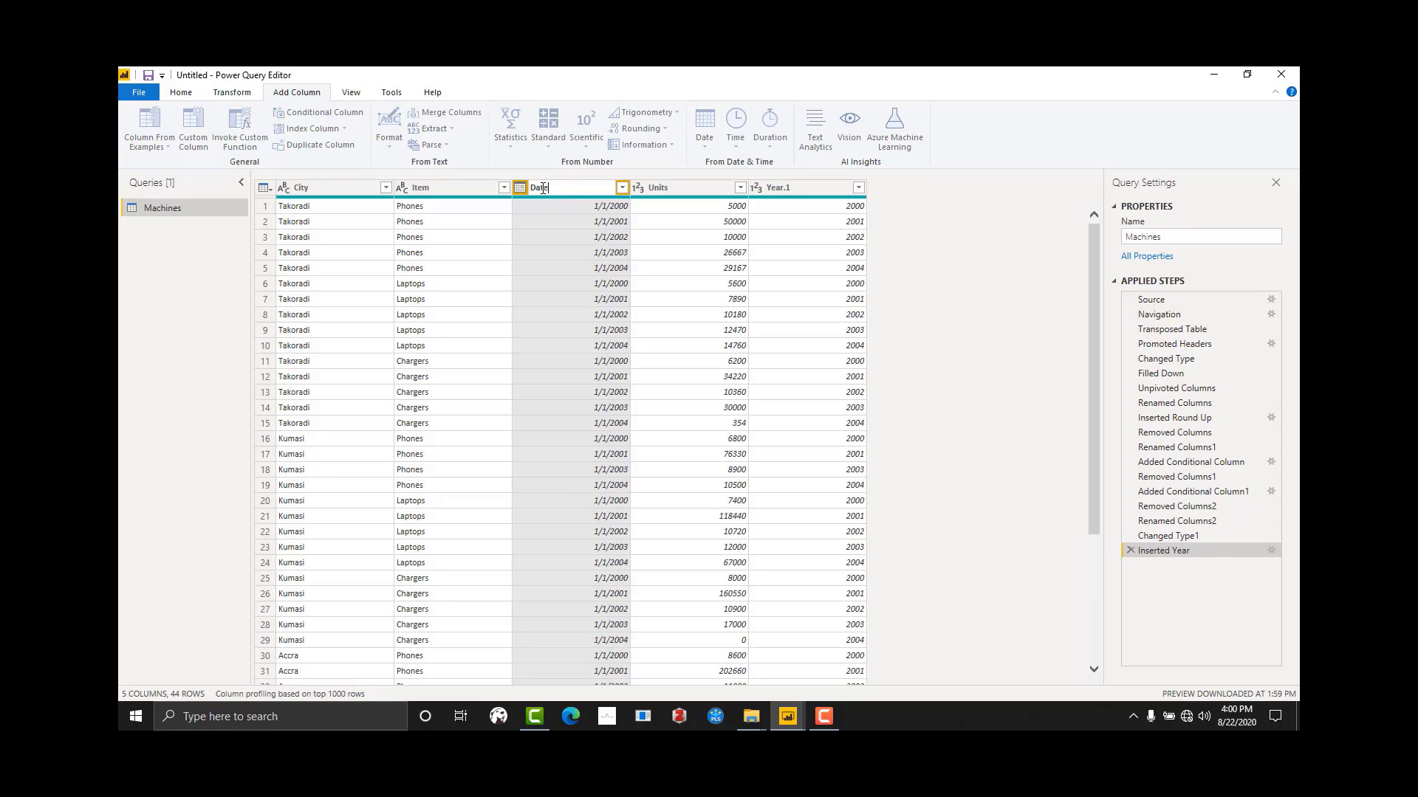
text(Date)
key(Return)
Step: Rename the extracted Year.1 column as Year, and close the query editor with the changes applied
click(784, 190)
double_click(787, 190)
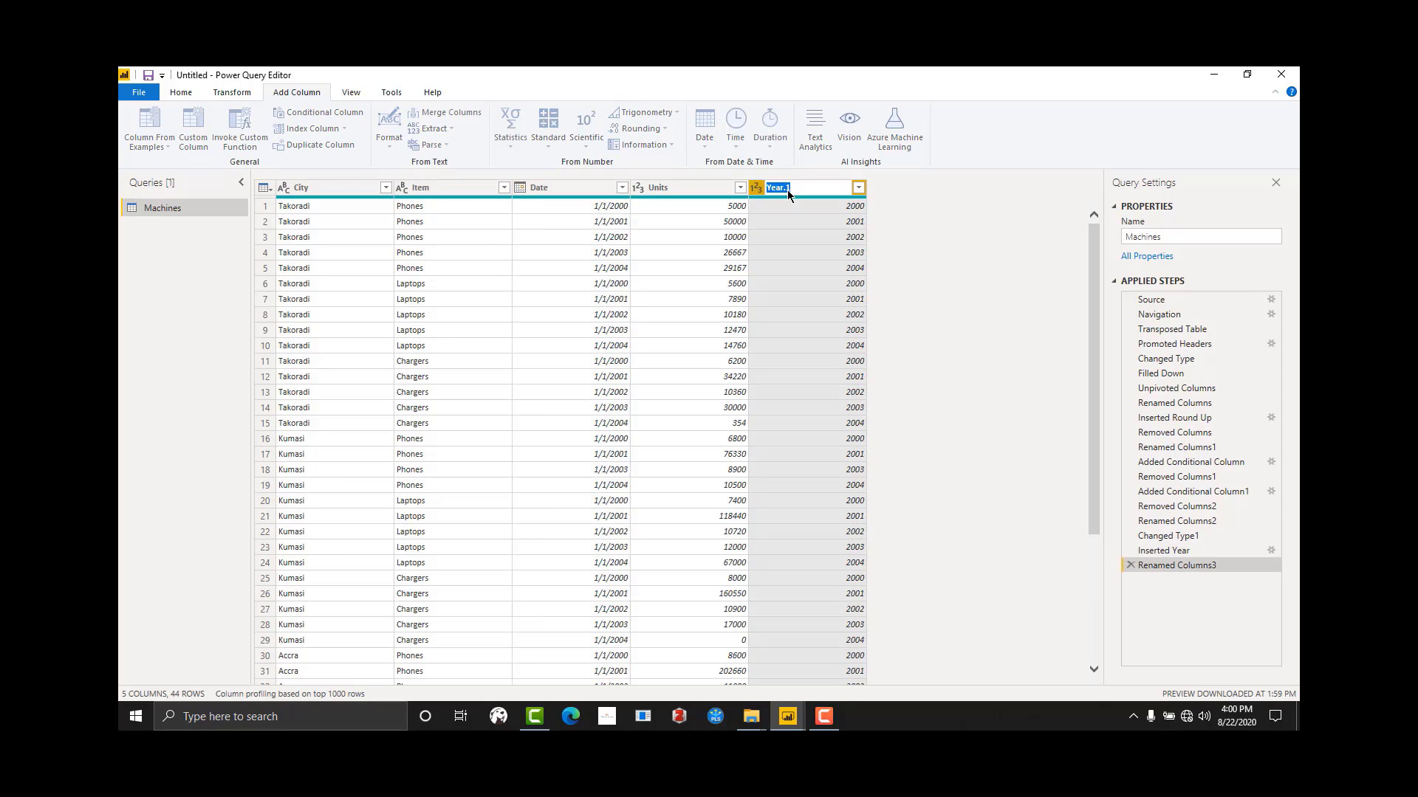
text(Y)
key(Return)
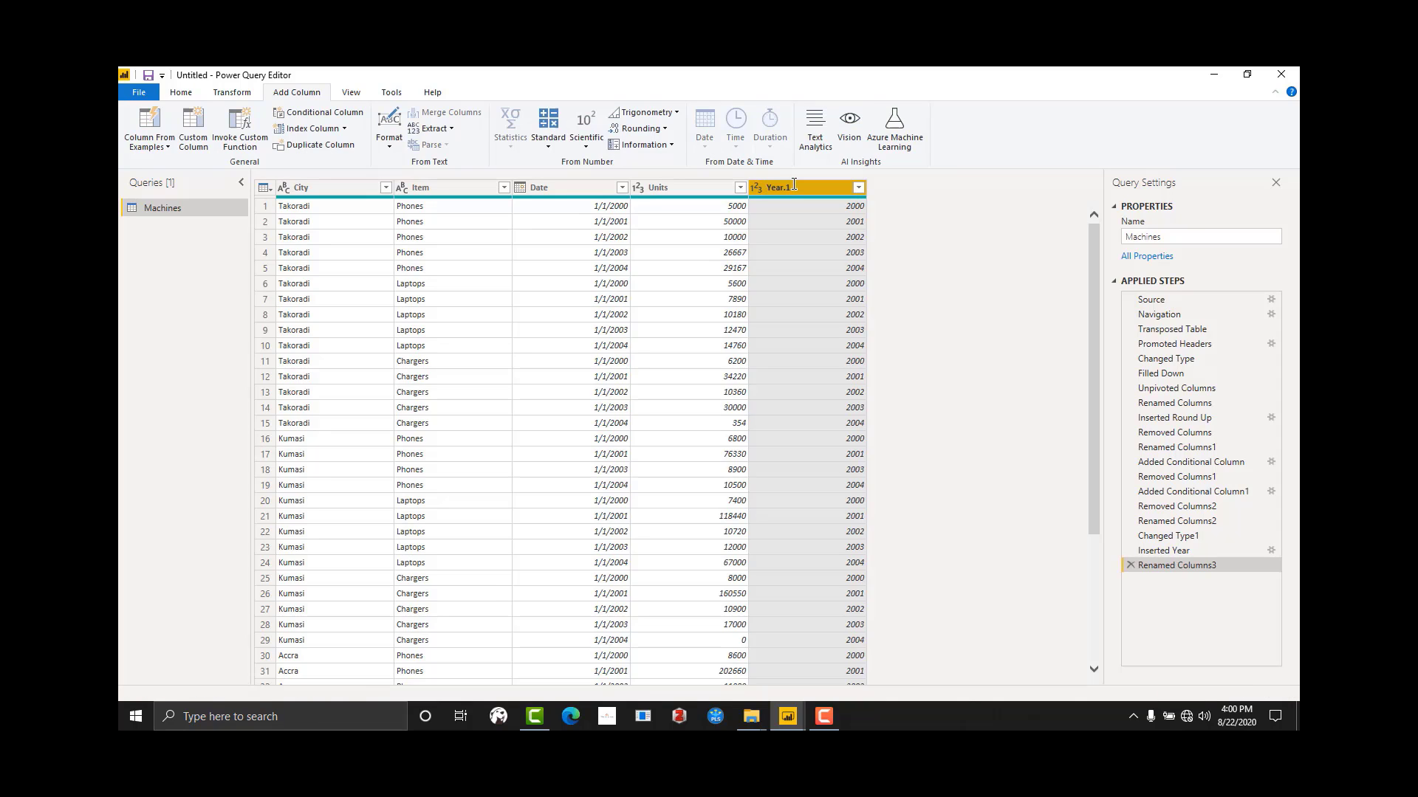
click(171, 96)
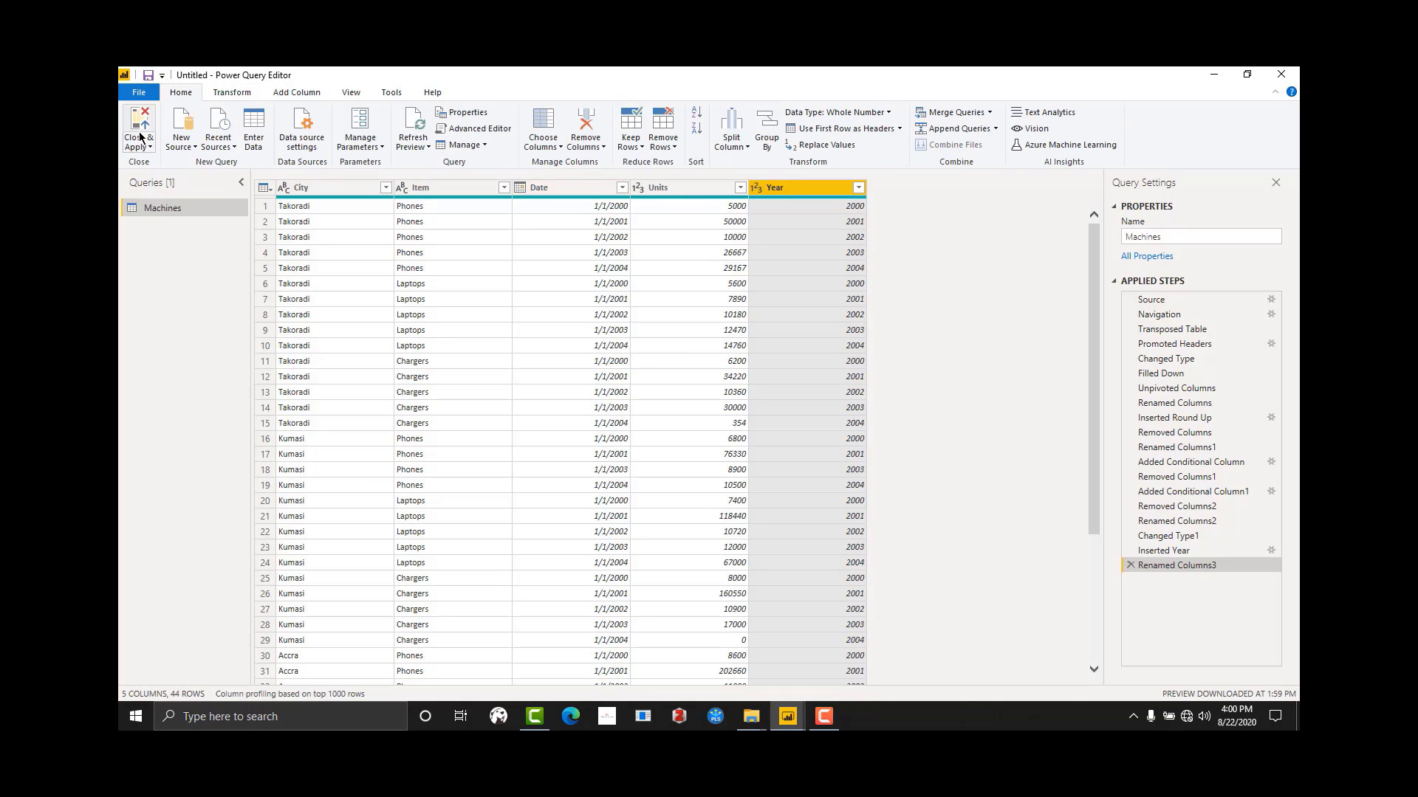
click(138, 133)
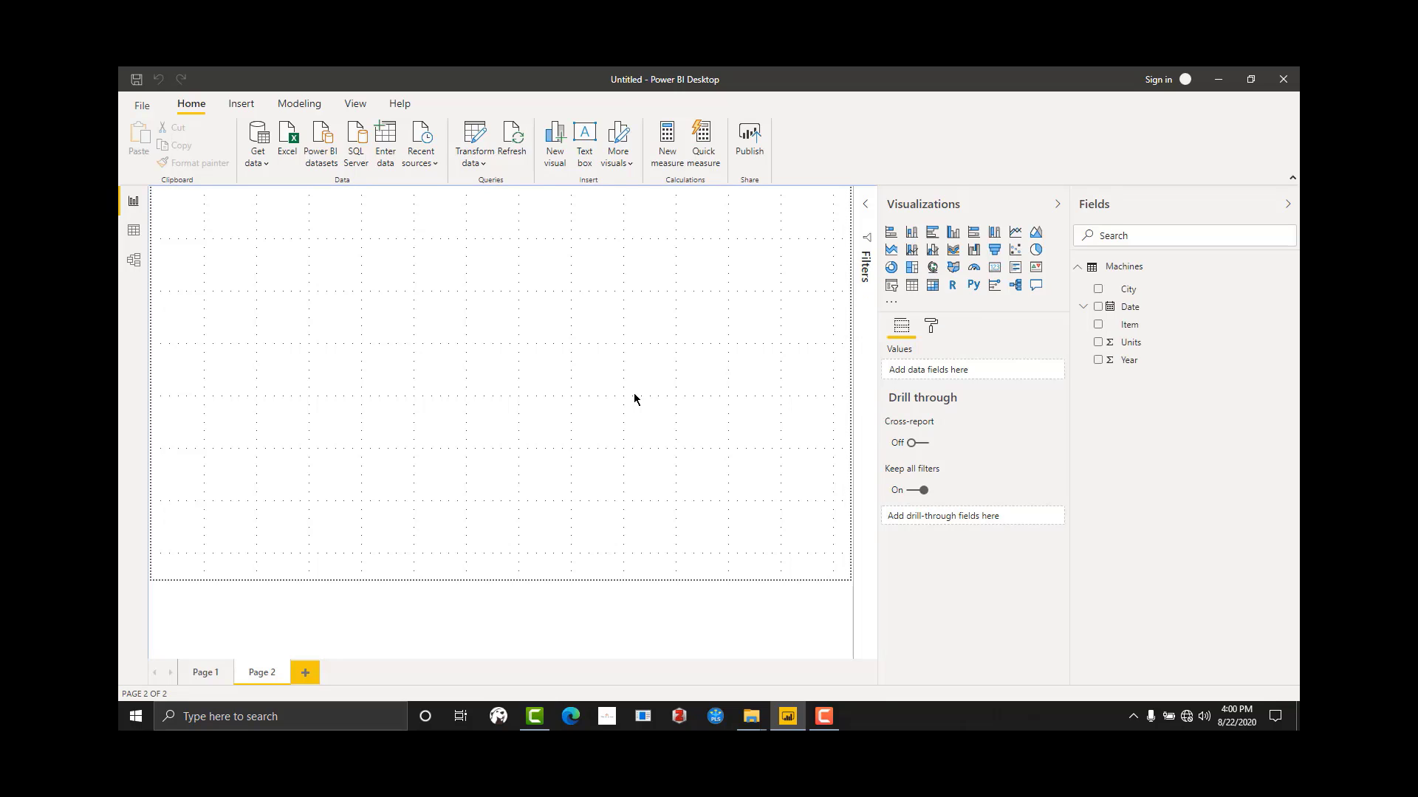
Step: Add an enlarged table visual to Page 2 that shows the Date and Units fields
click(912, 285)
drag(300, 257, 365, 299)
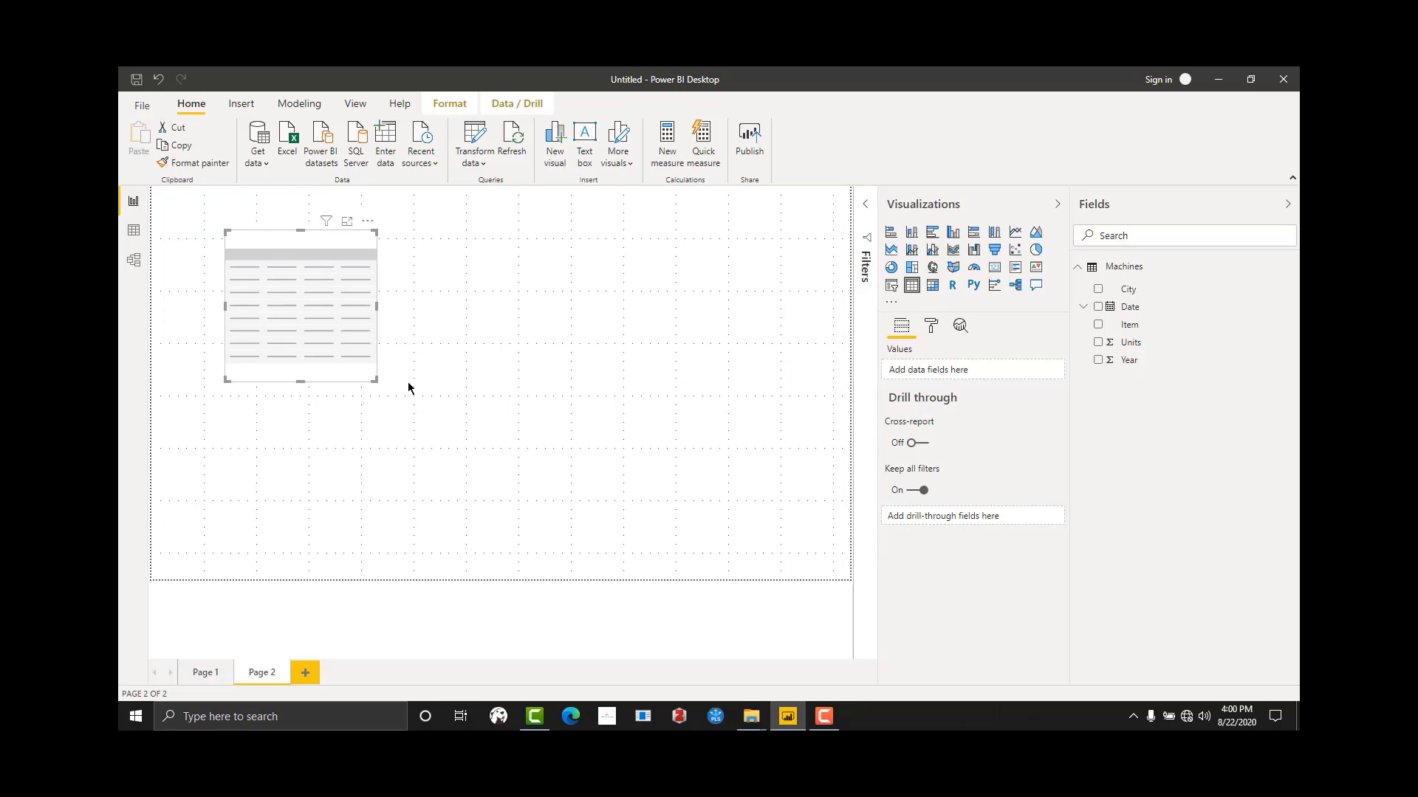
drag(374, 382, 346, 347)
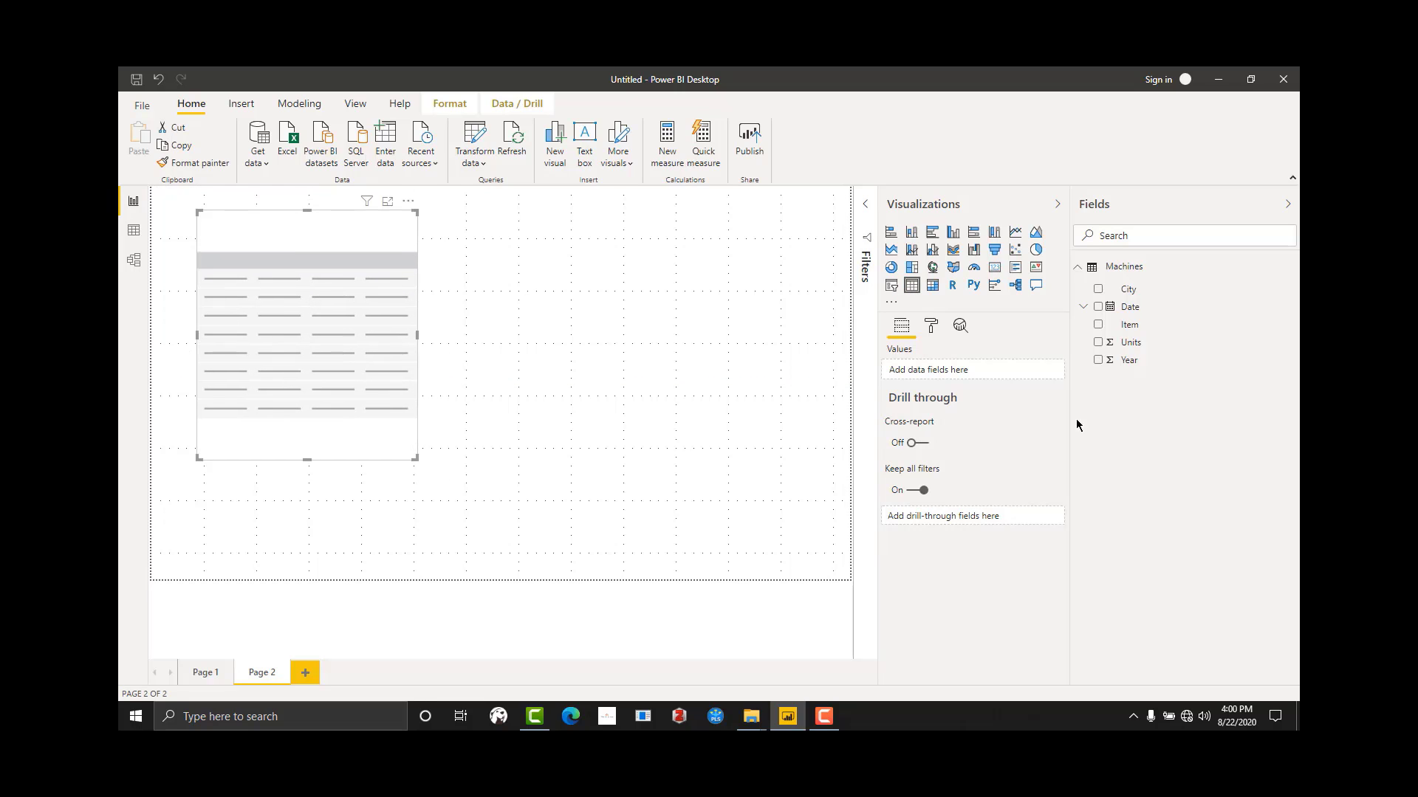
drag(1130, 309, 300, 321)
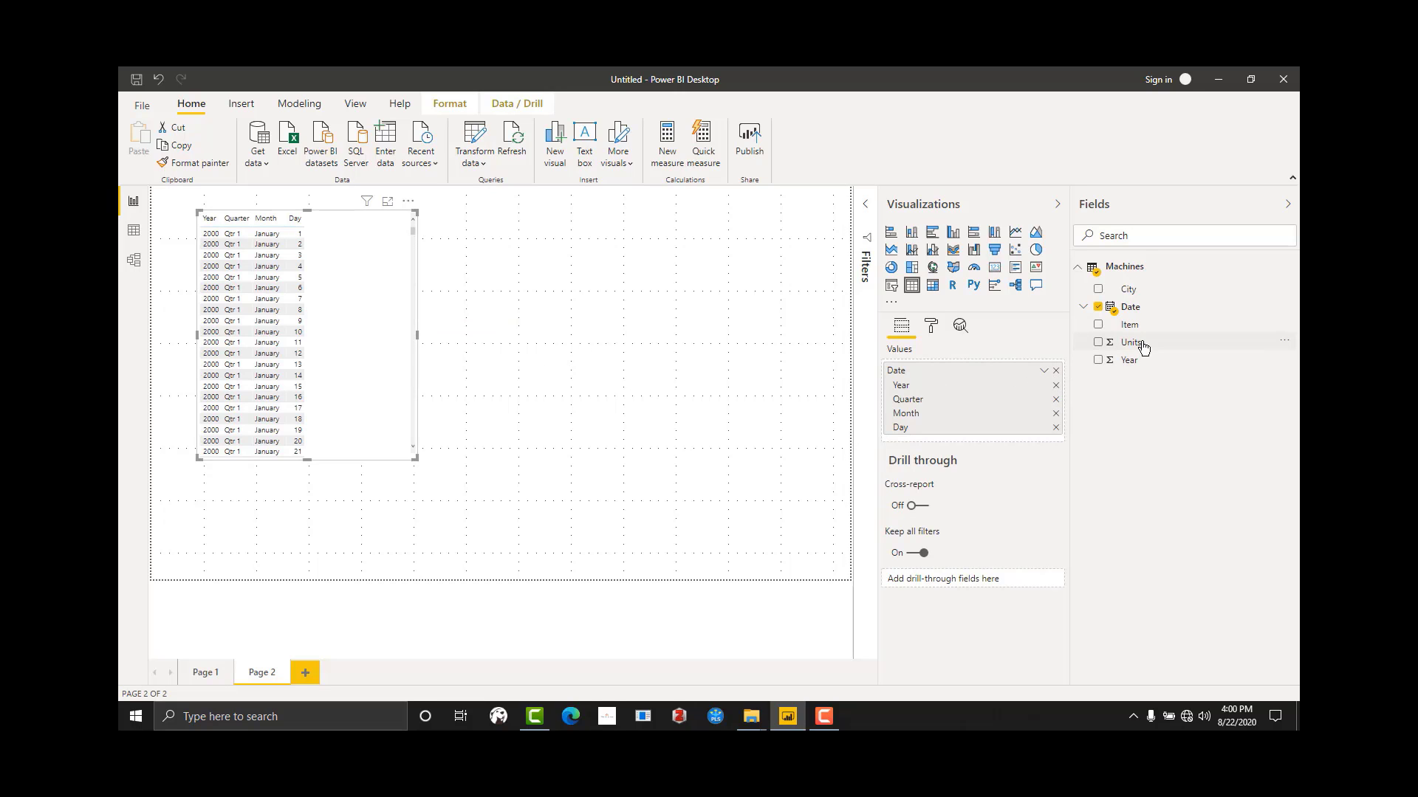
drag(1143, 344, 350, 340)
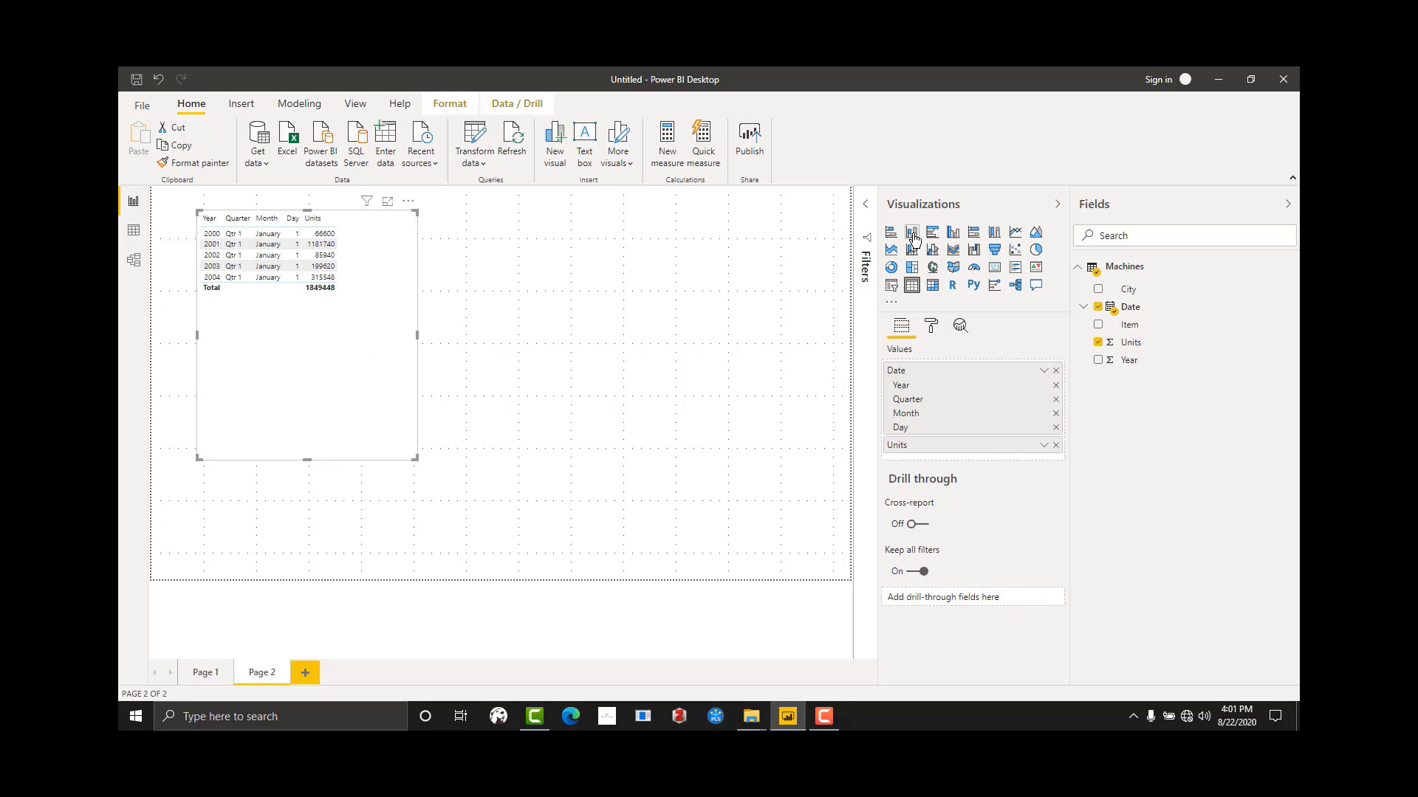
Step: Convert the table to a clustered column chart, enlarge it and place it in the report page's upper-left corner
click(954, 233)
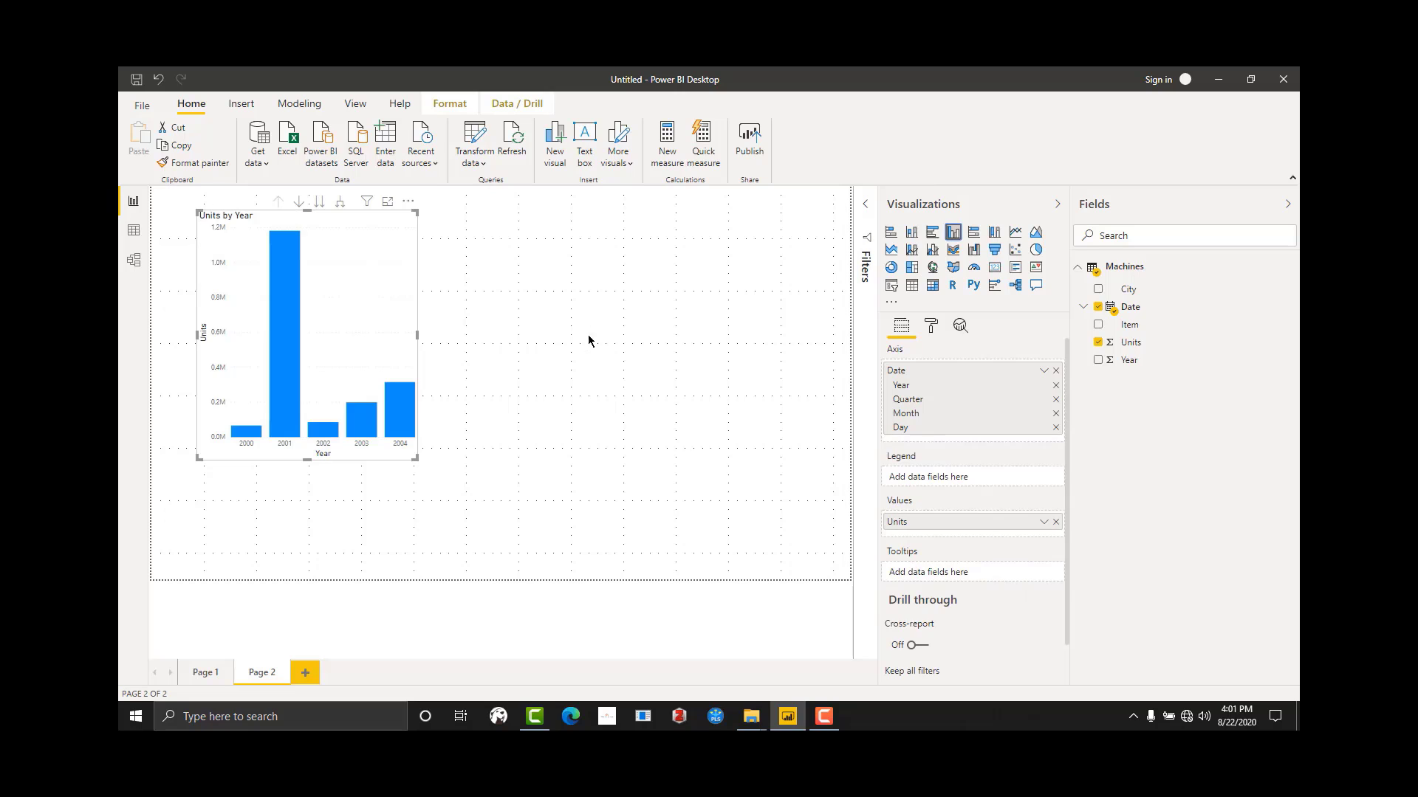
drag(415, 457, 529, 553)
drag(453, 424, 387, 386)
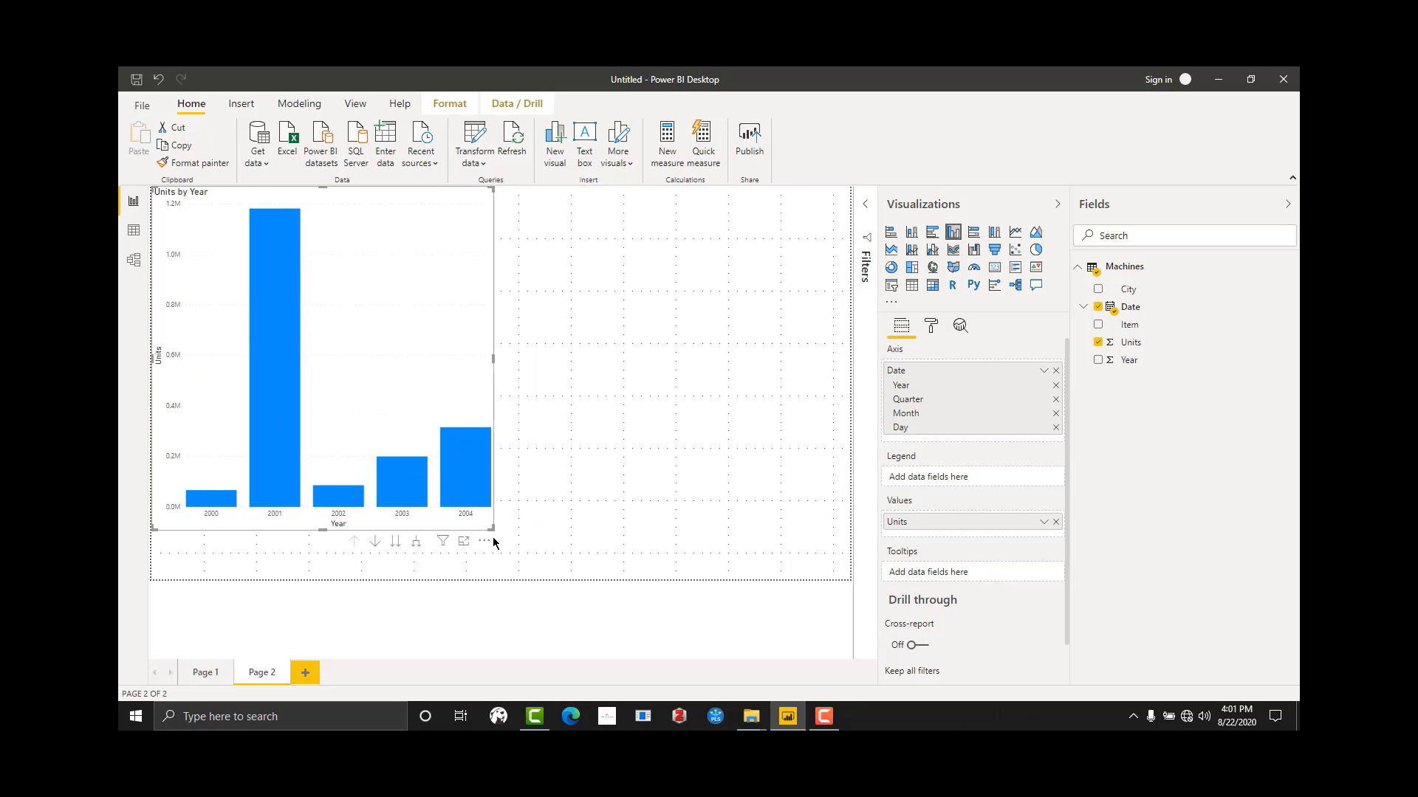
Step: Enlarge the Units by Year chart so it spans the full height of the report page
drag(491, 525, 509, 585)
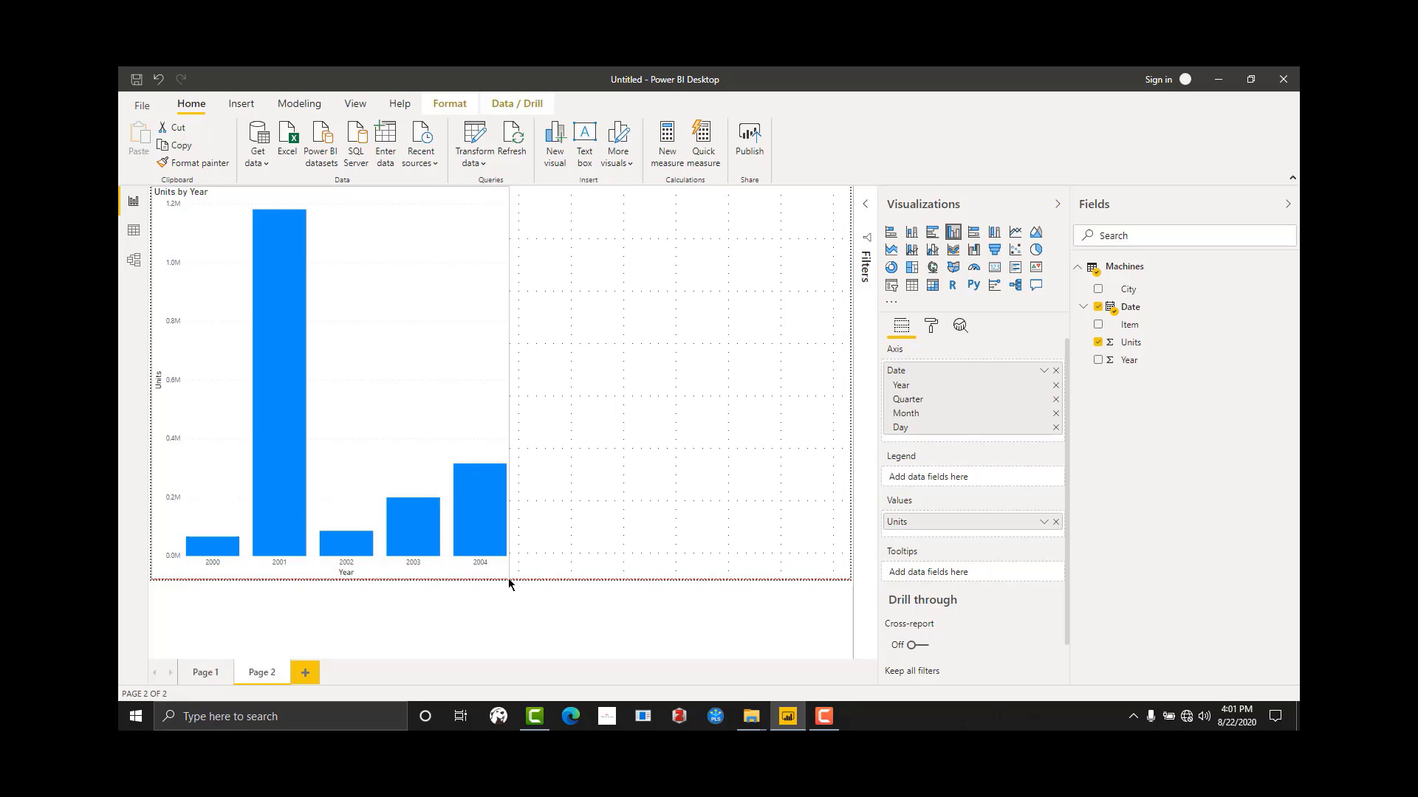
click(621, 419)
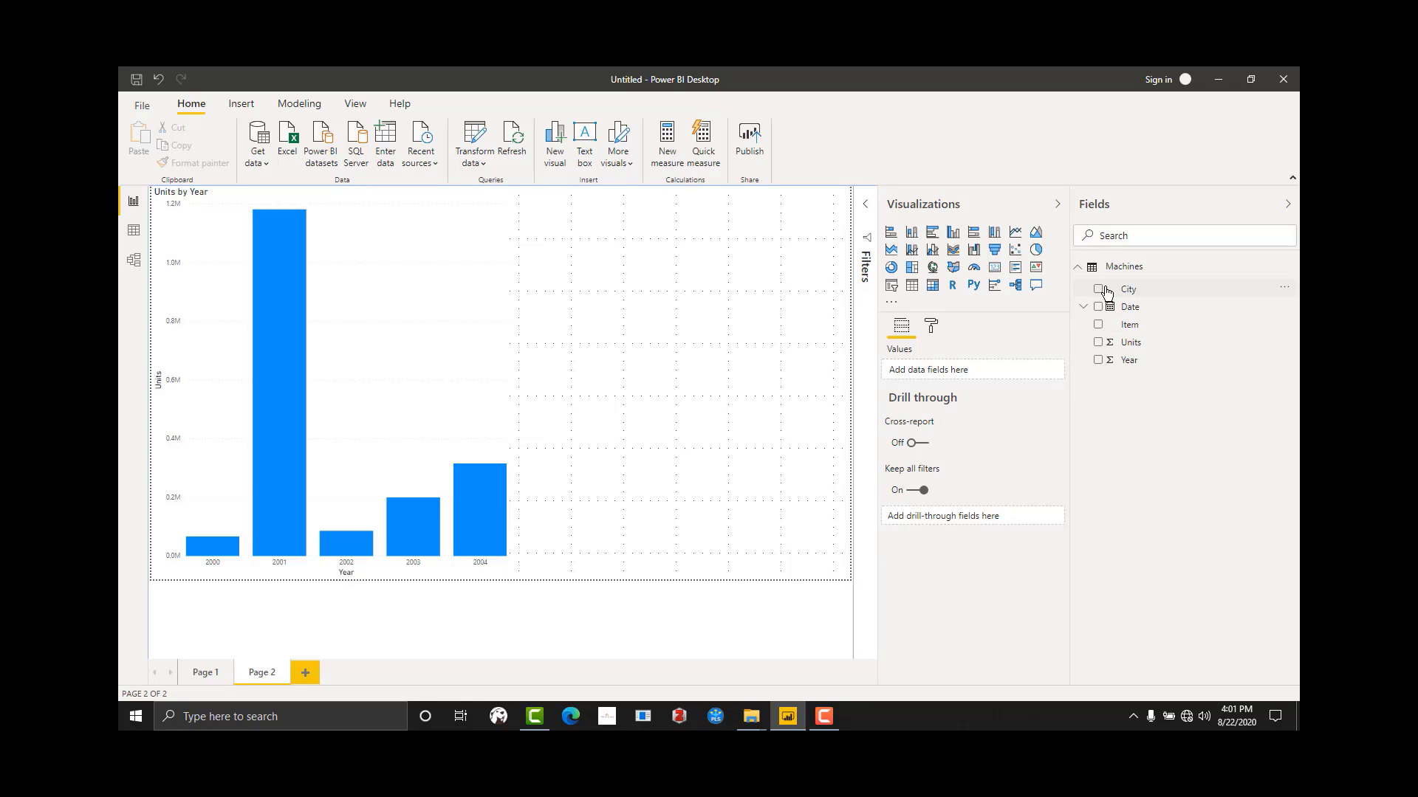
click(384, 418)
Step: Add a table visual with City and Units beside the Units by Year chart, and convert it to a clustered column chart
click(702, 484)
click(914, 286)
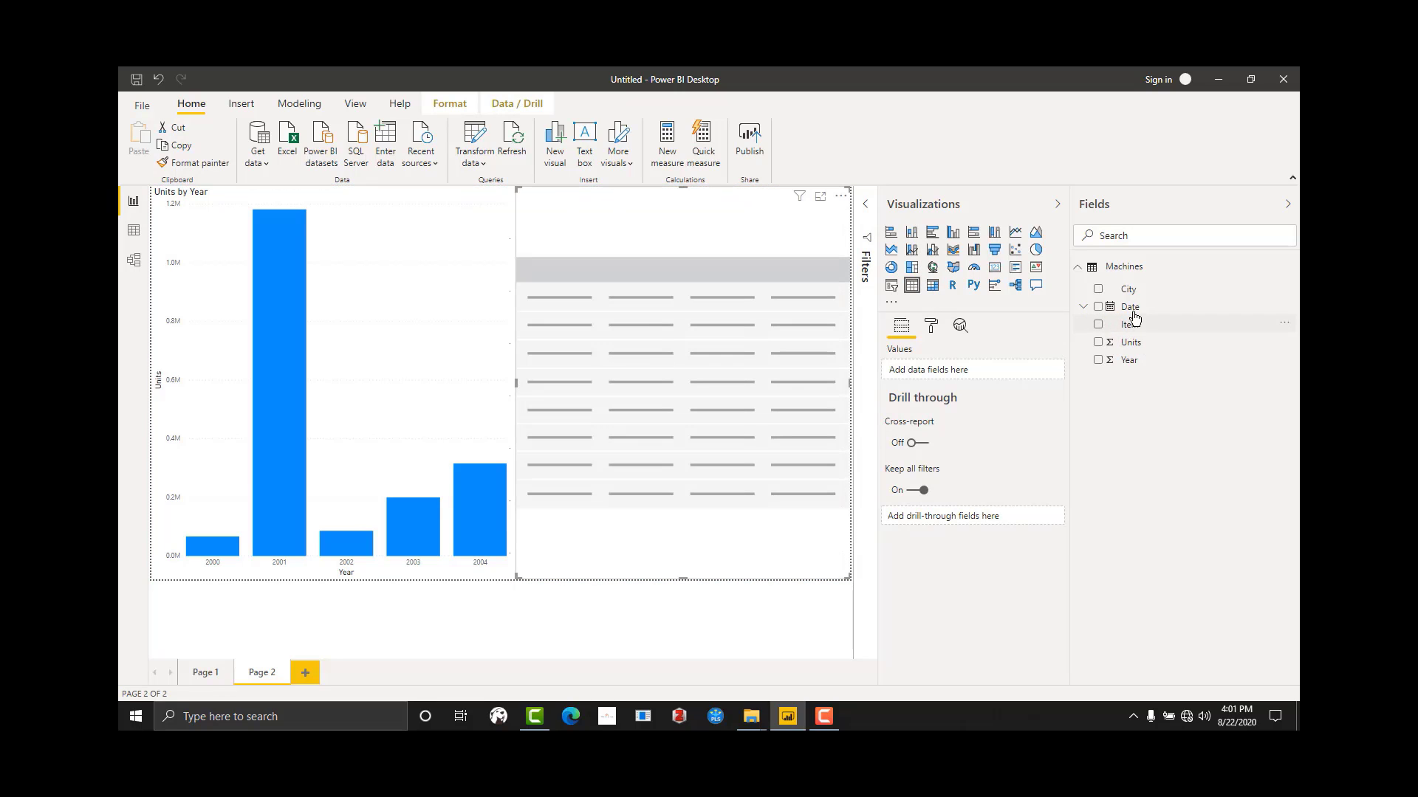
drag(1137, 293, 639, 322)
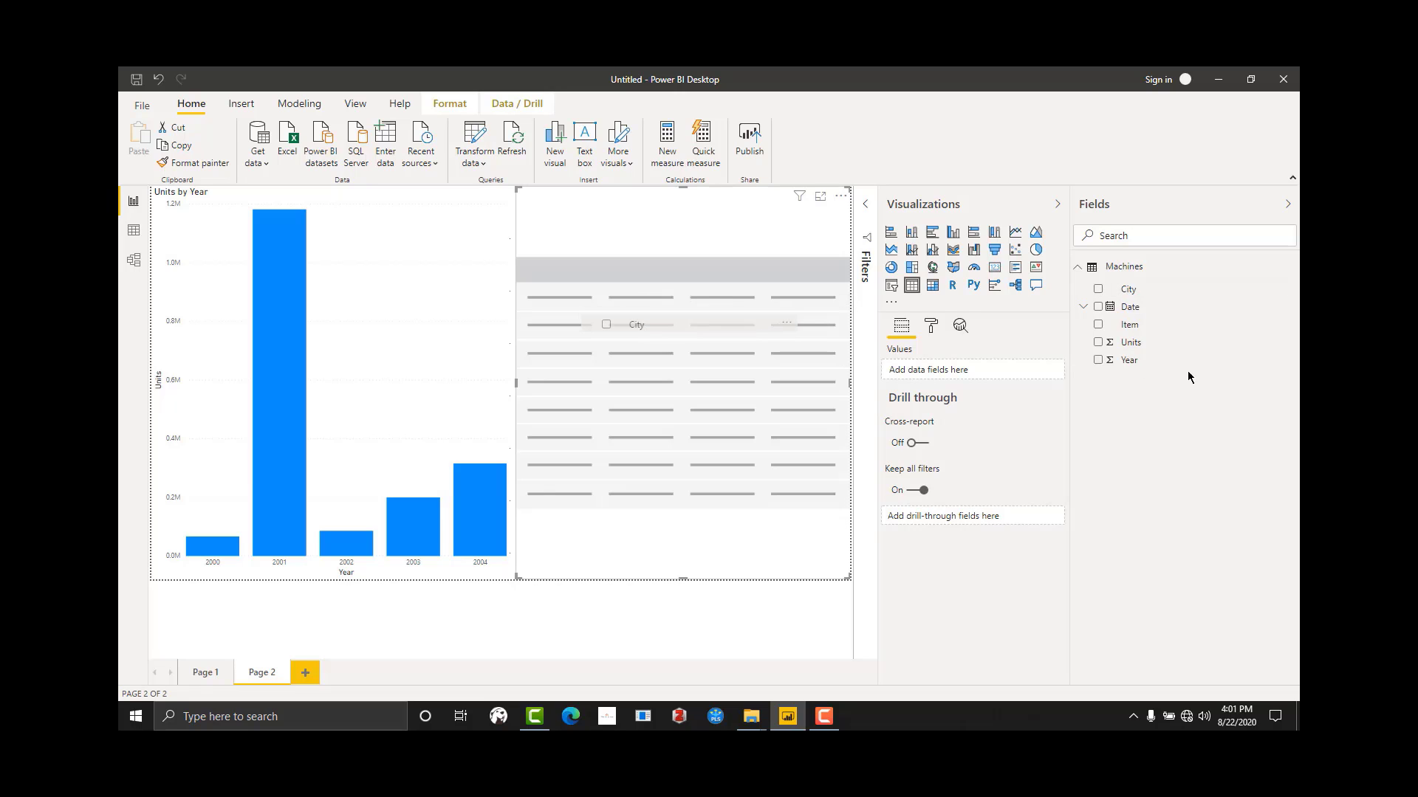
drag(1145, 347, 599, 253)
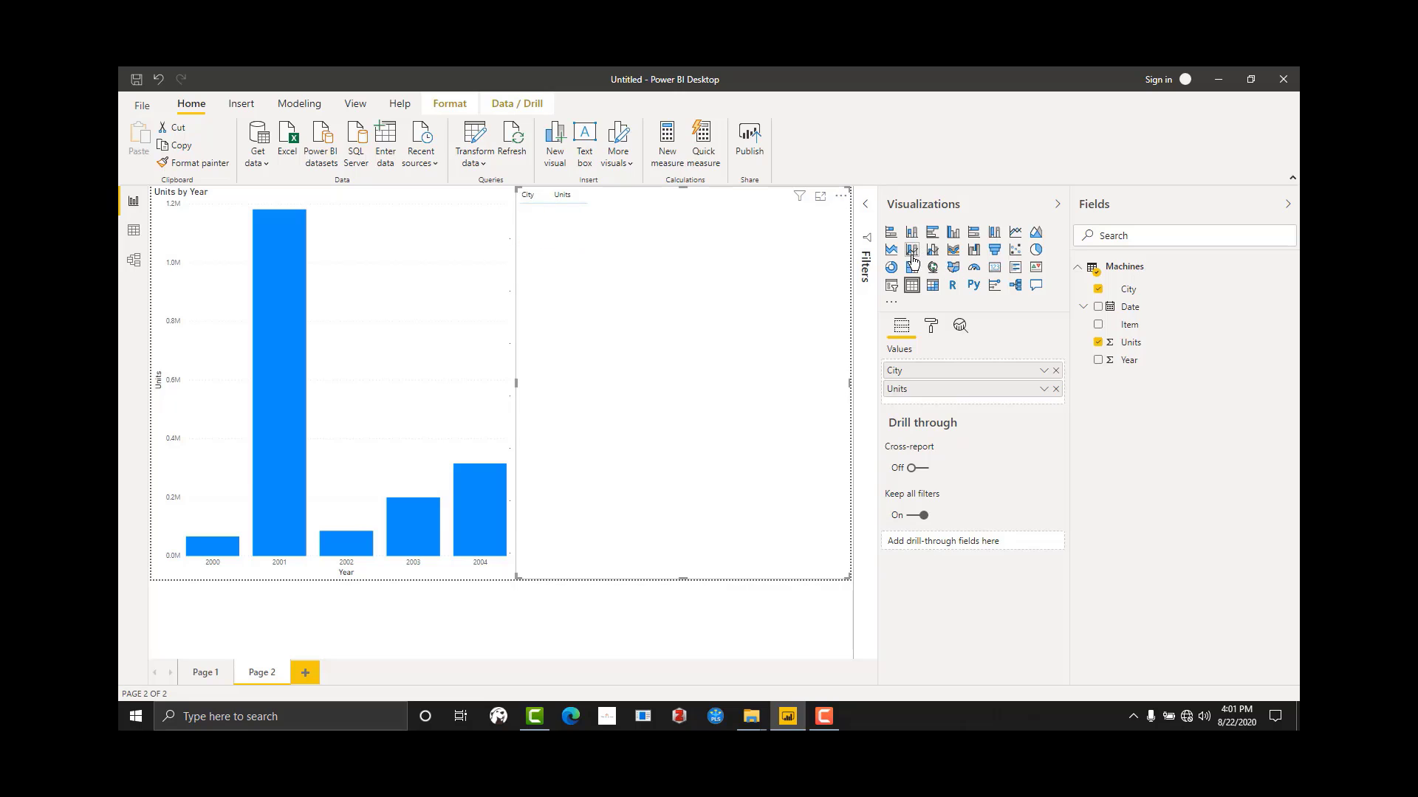
click(953, 235)
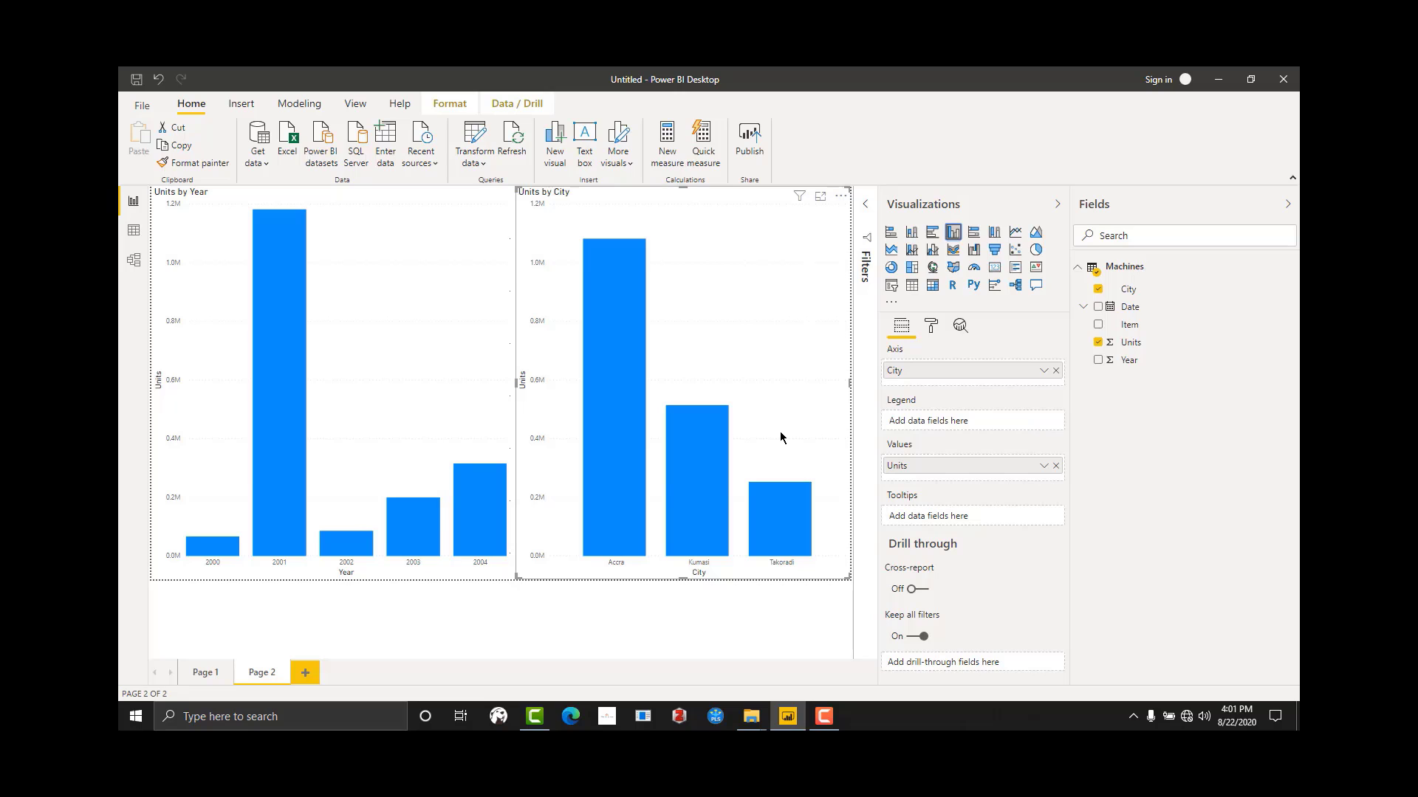
Step: Add a third page to the report, and delete the Units by City chart from Page 2
click(305, 672)
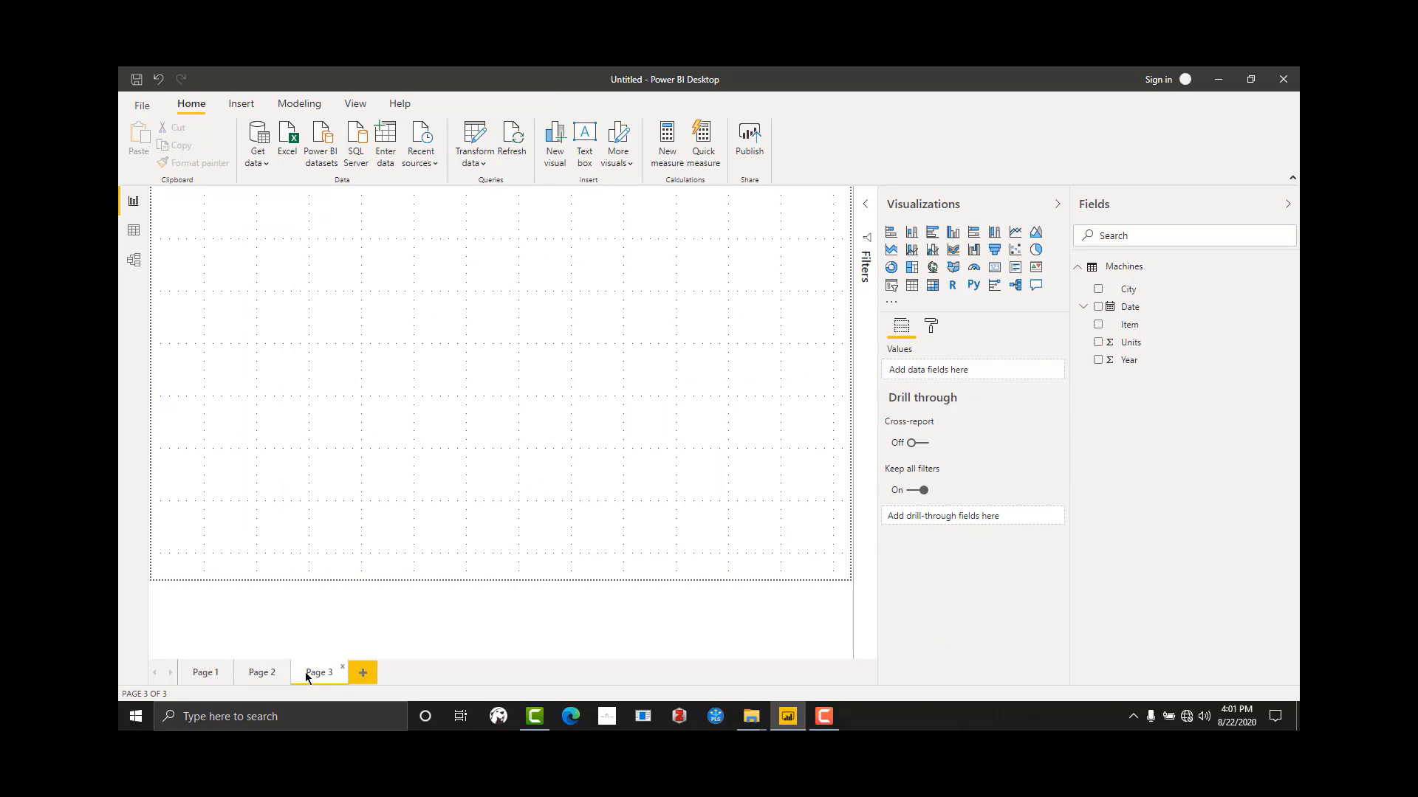
click(256, 671)
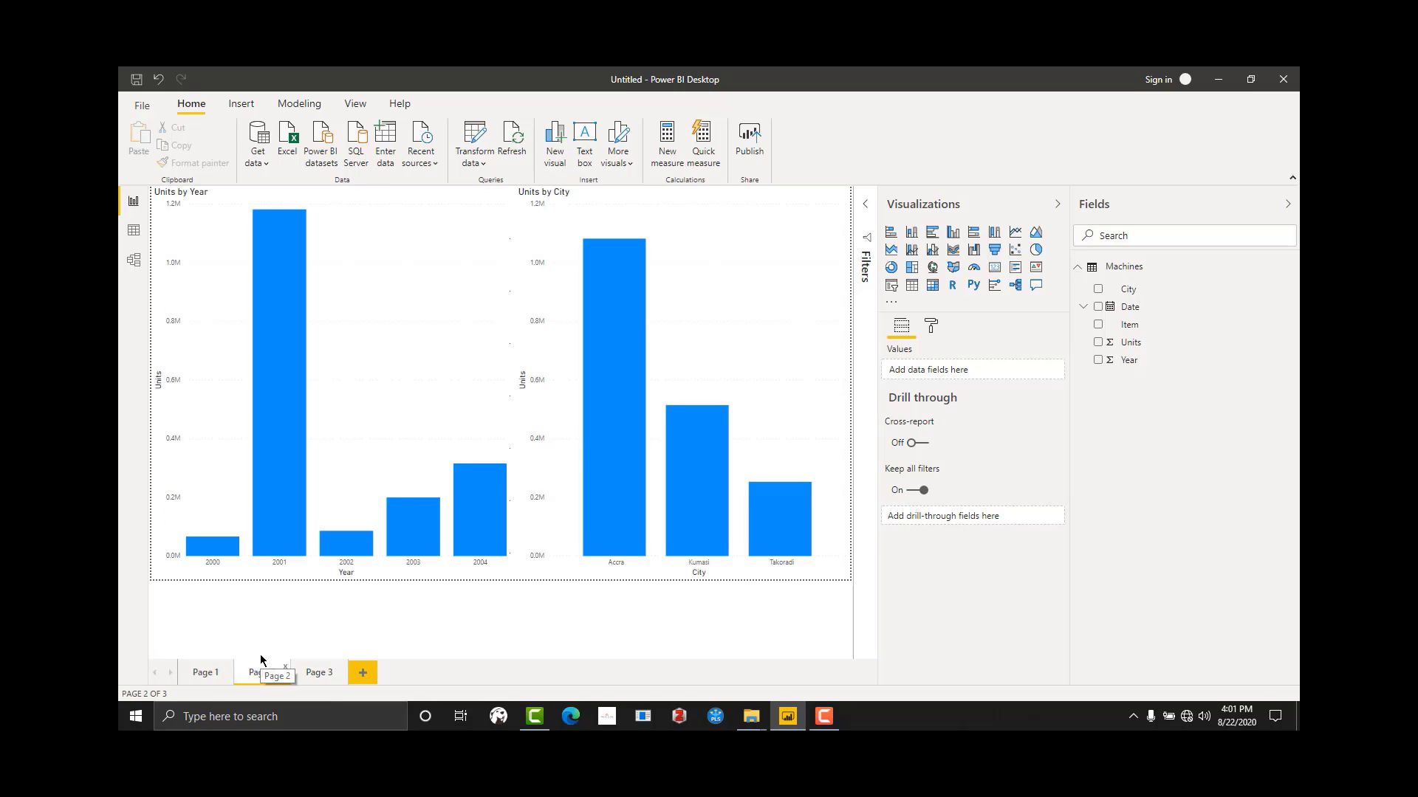
click(691, 345)
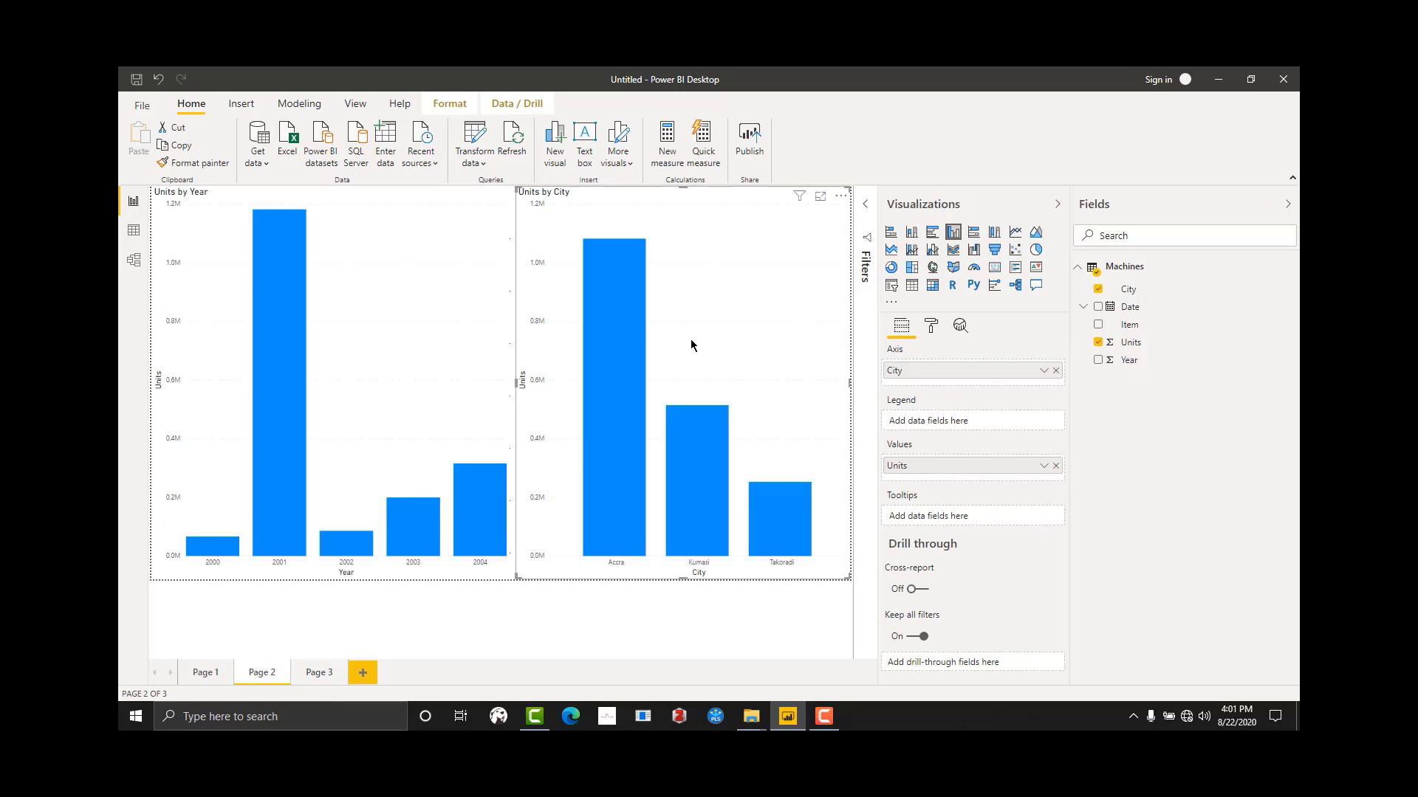
key(Delete)
Step: Resize the Units by Year chart to just over half the page width, leaving free space beside and below it
click(473, 480)
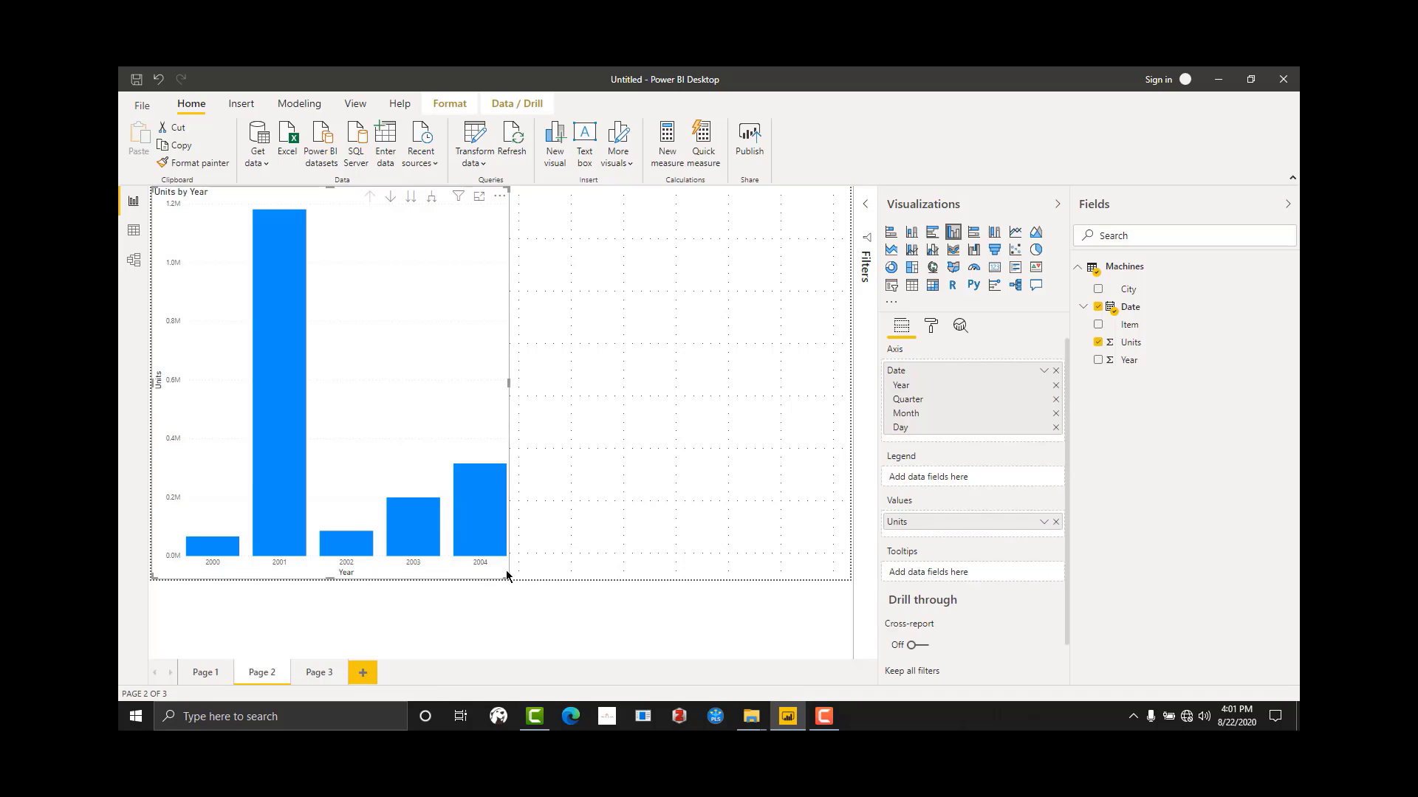
drag(508, 578, 438, 506)
drag(371, 462, 405, 449)
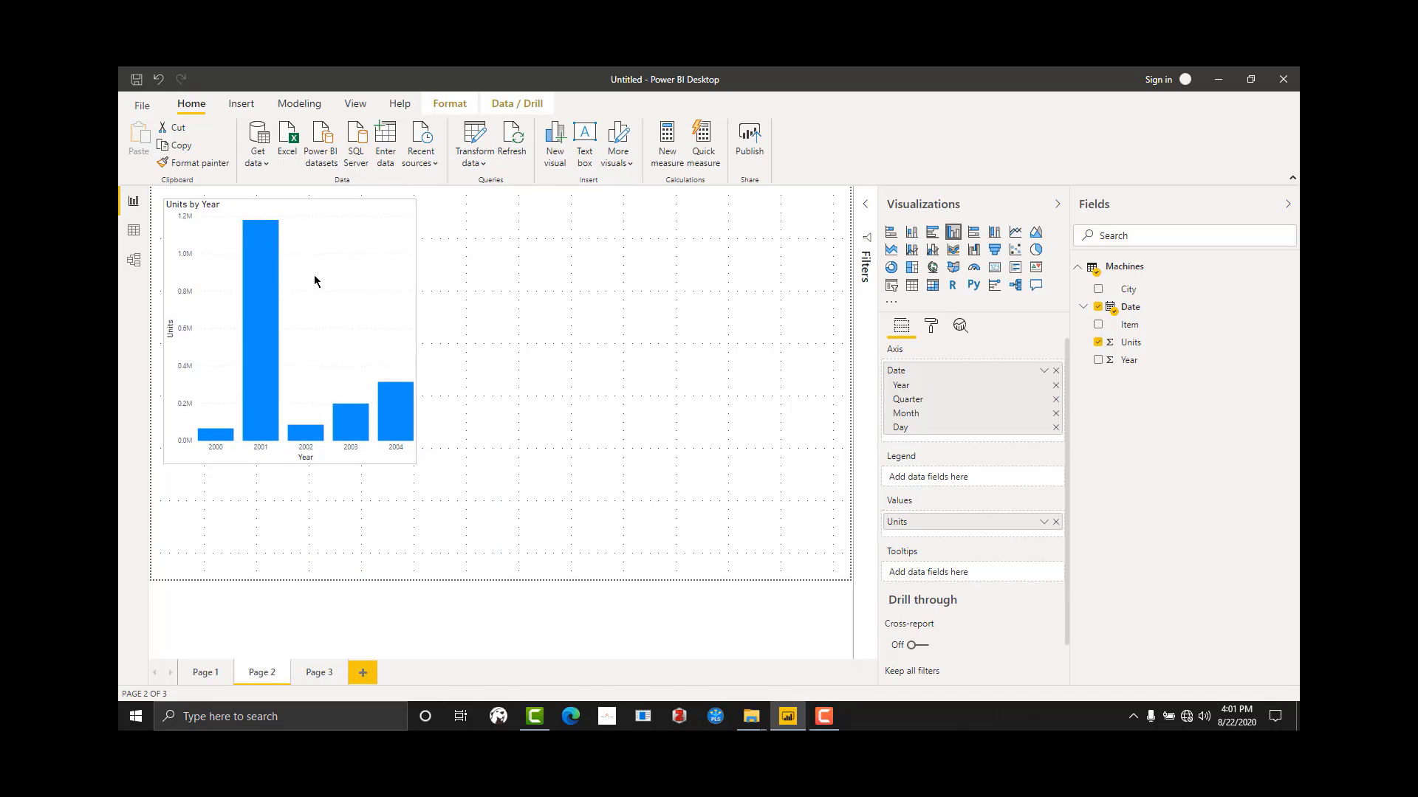
click(615, 371)
click(322, 303)
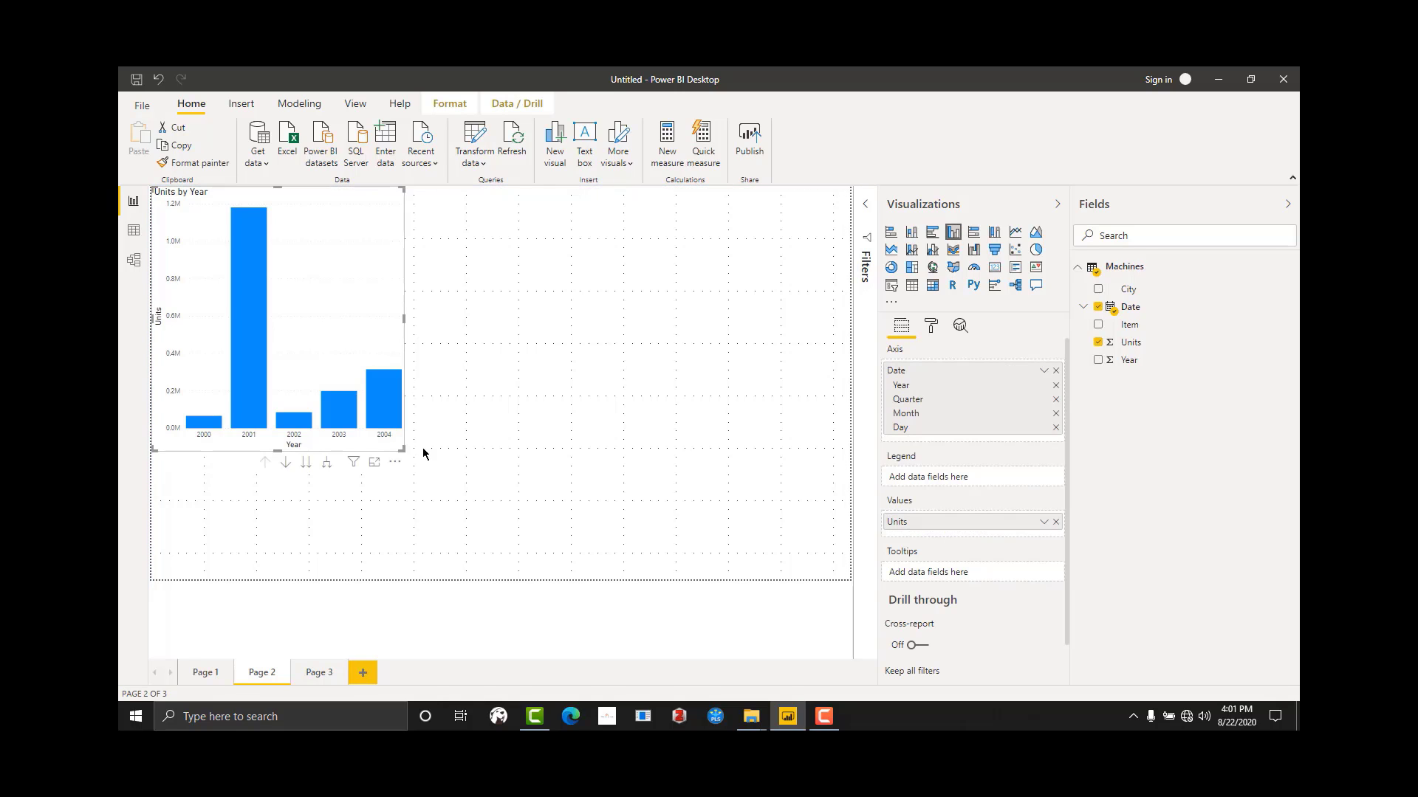
drag(405, 453, 539, 479)
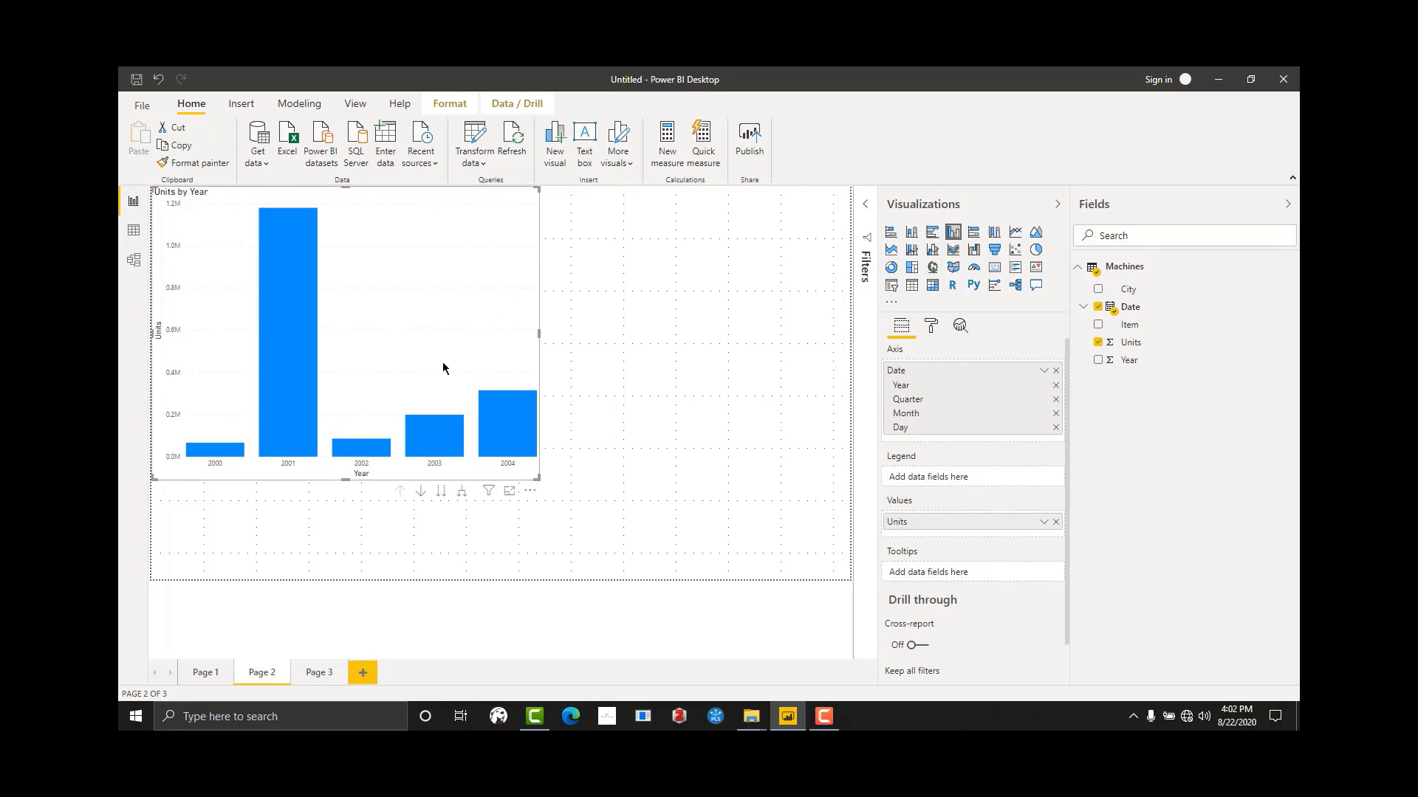
Step: Add an empty slicer, place it in the report page's upper-right corner and narrow it to clear the chart
click(791, 362)
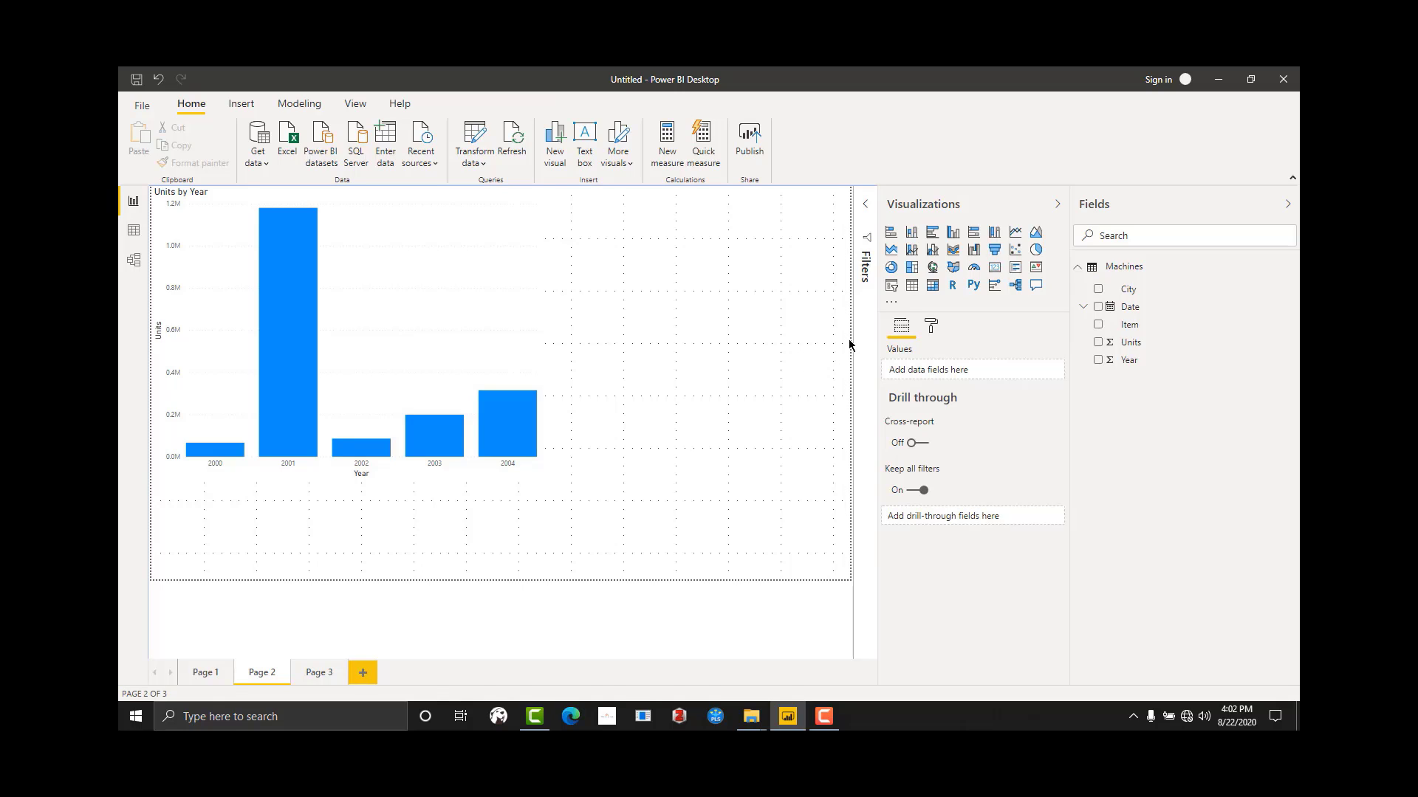
click(894, 289)
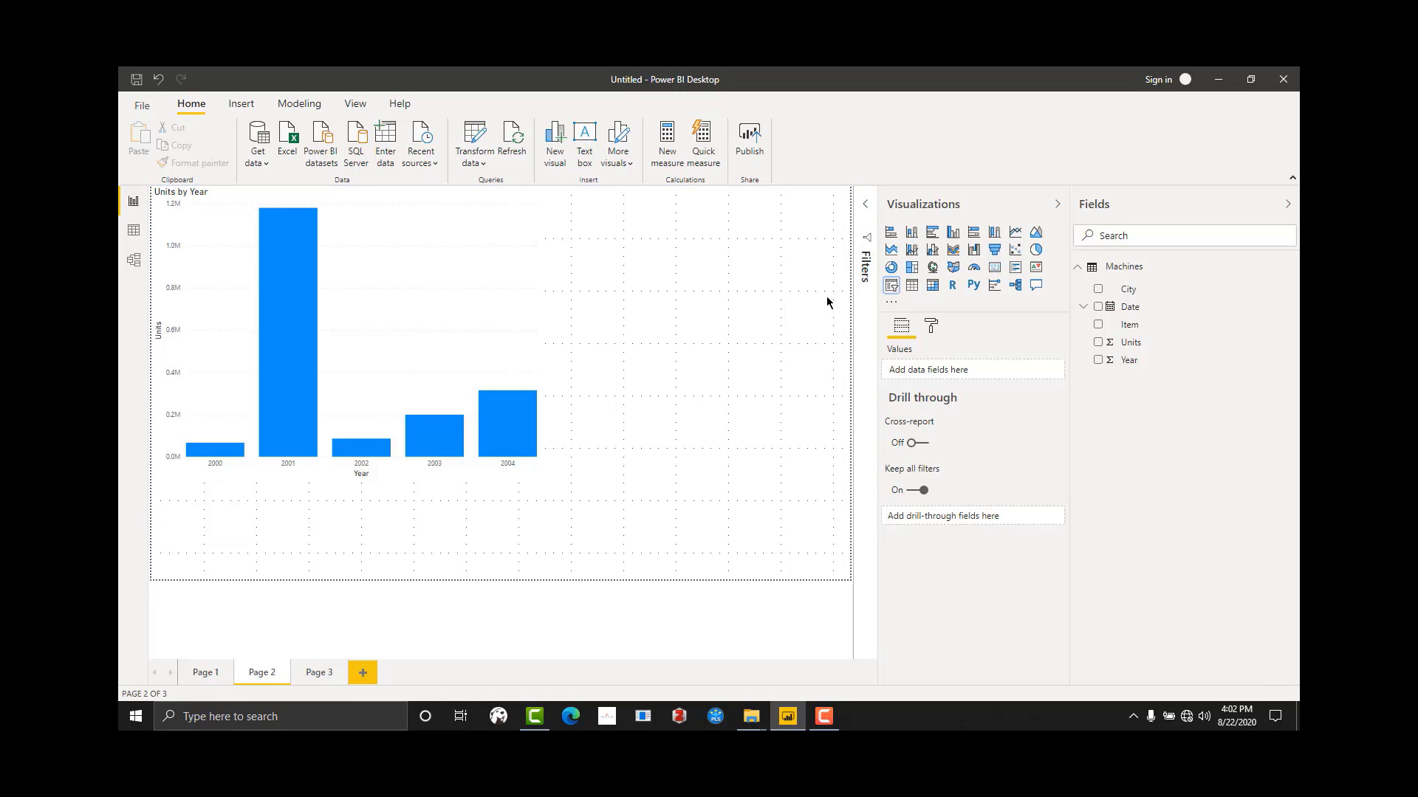
click(894, 288)
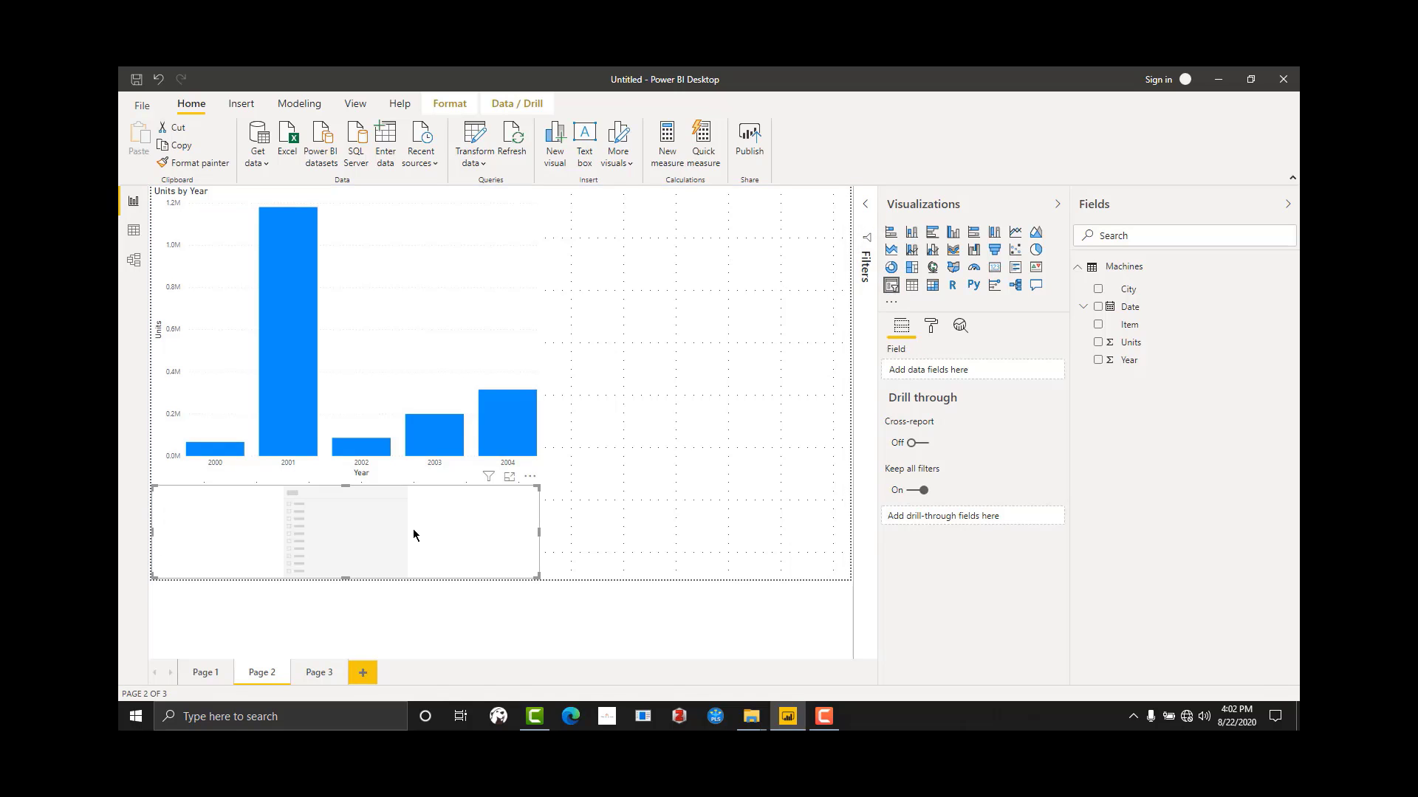
drag(411, 535, 733, 231)
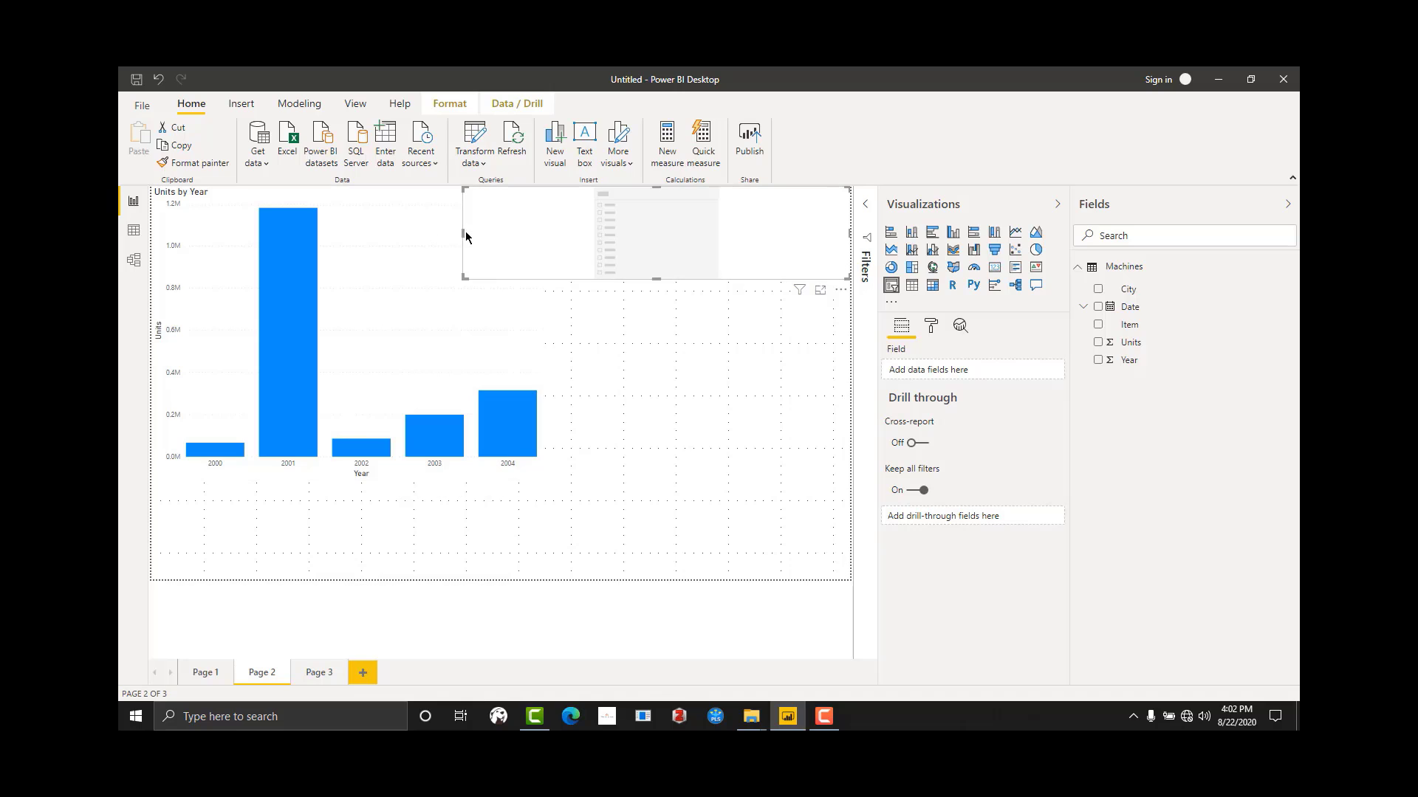
mouse_move(565, 244)
mouse_down()
mouse_move(627, 253)
mouse_move(585, 244)
mouse_up()
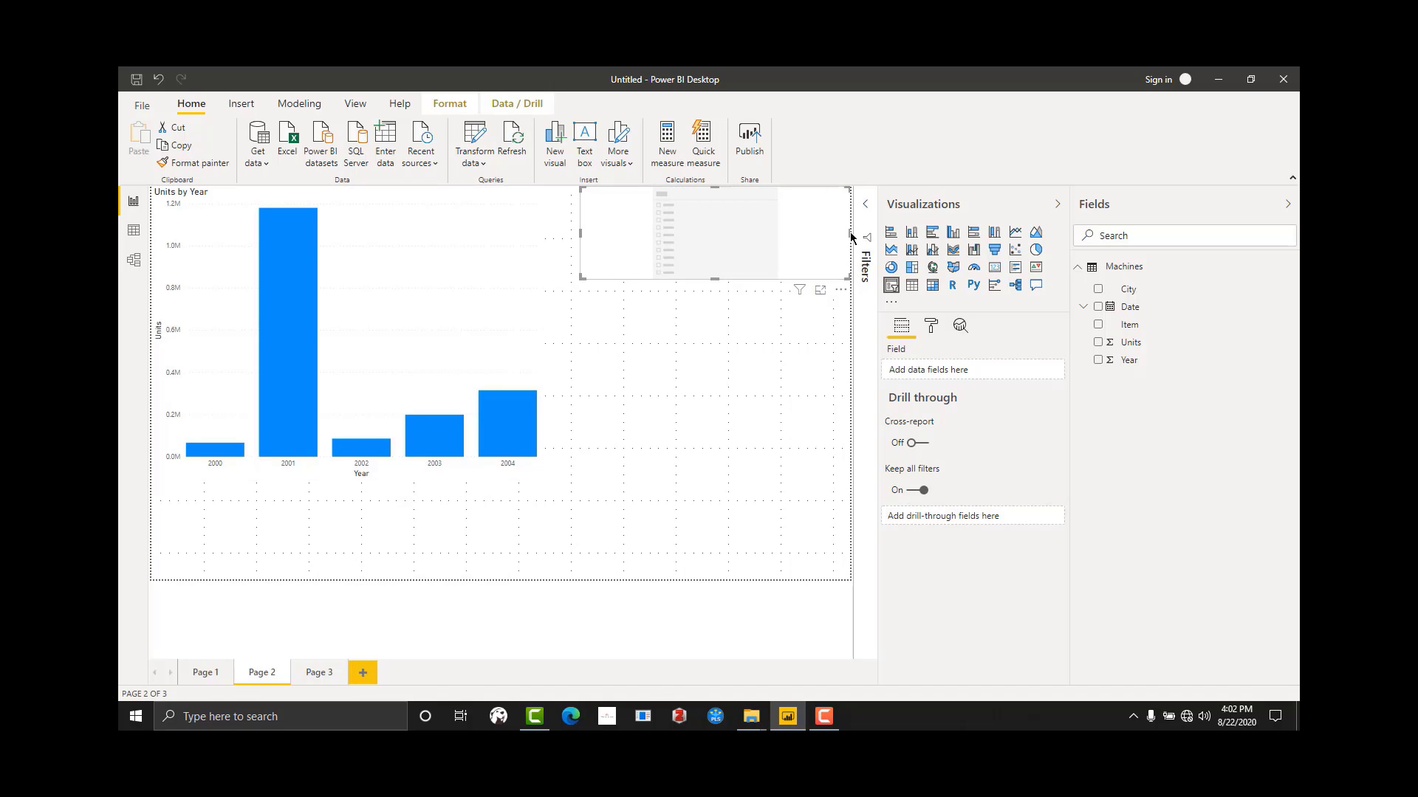
click(850, 238)
click(774, 247)
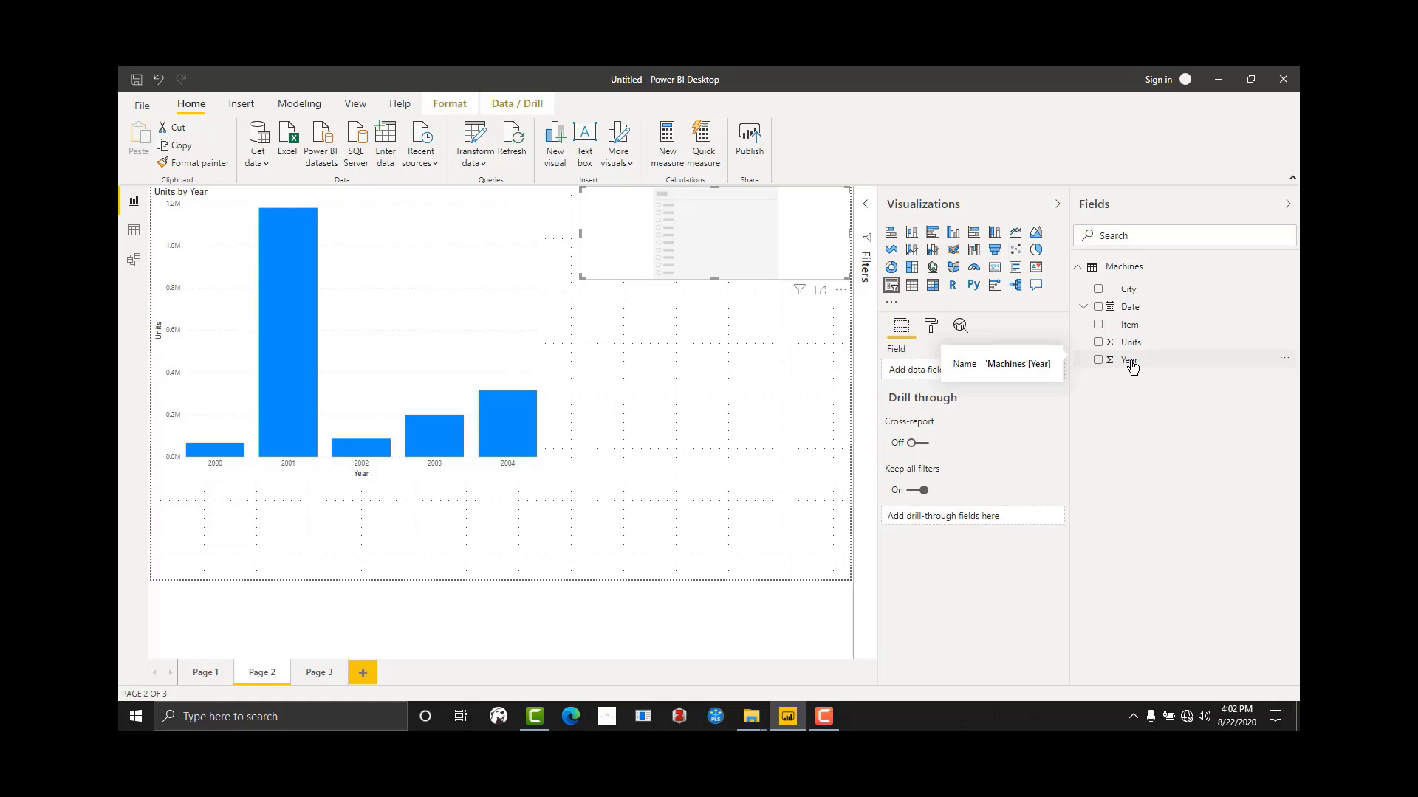
Step: Show the Item field in the slicer as a dropdown, and shorten the slicer to fit its single row
drag(1130, 326, 695, 244)
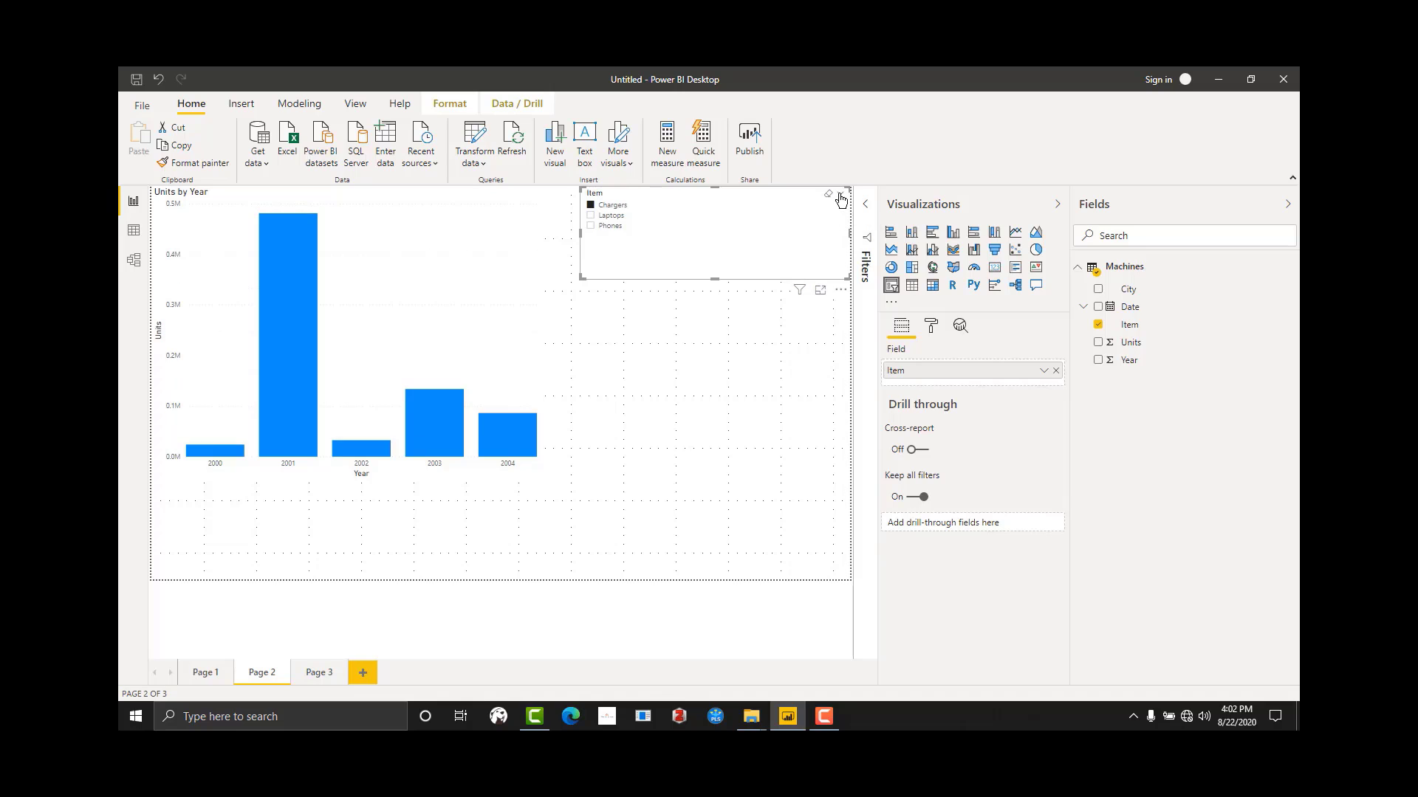
click(840, 193)
click(811, 226)
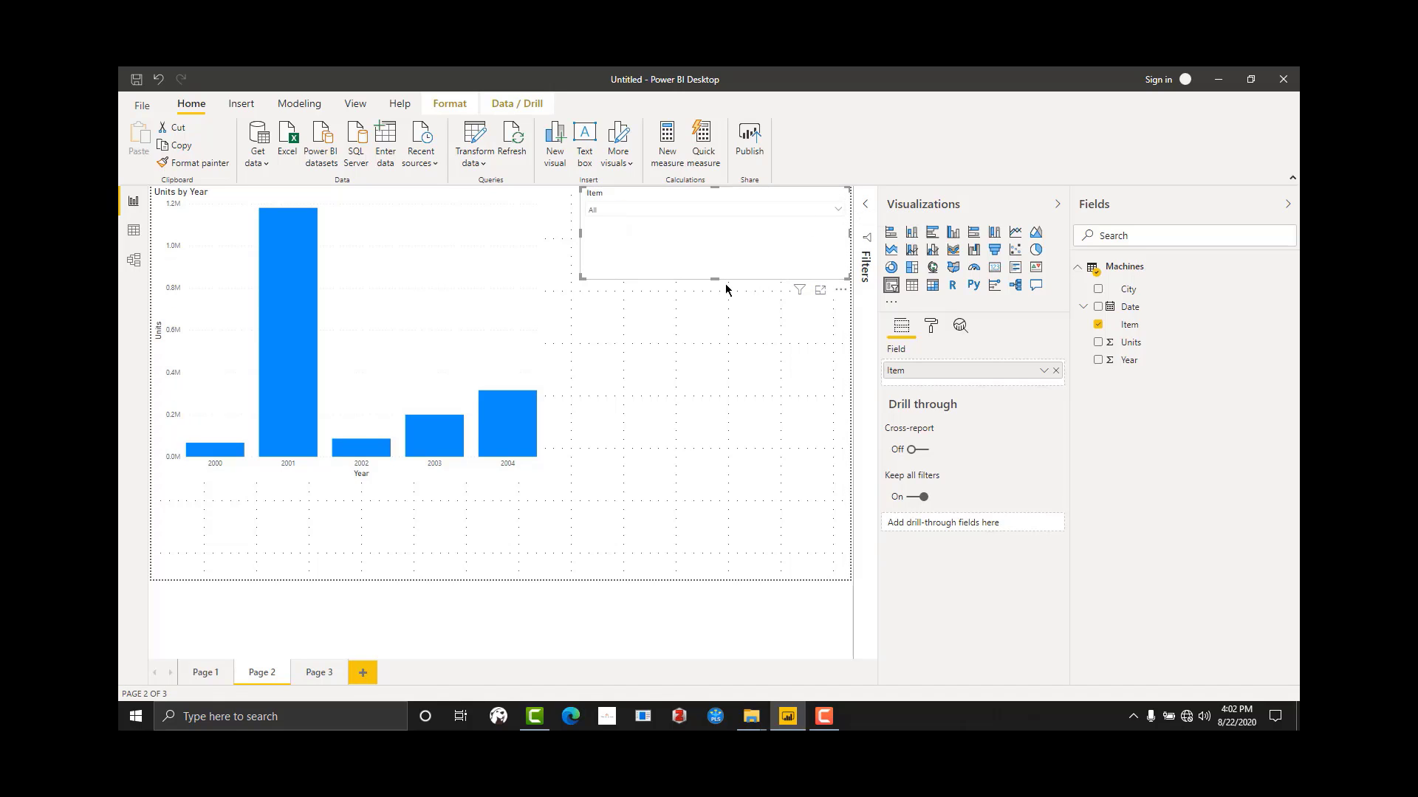
drag(715, 279, 703, 231)
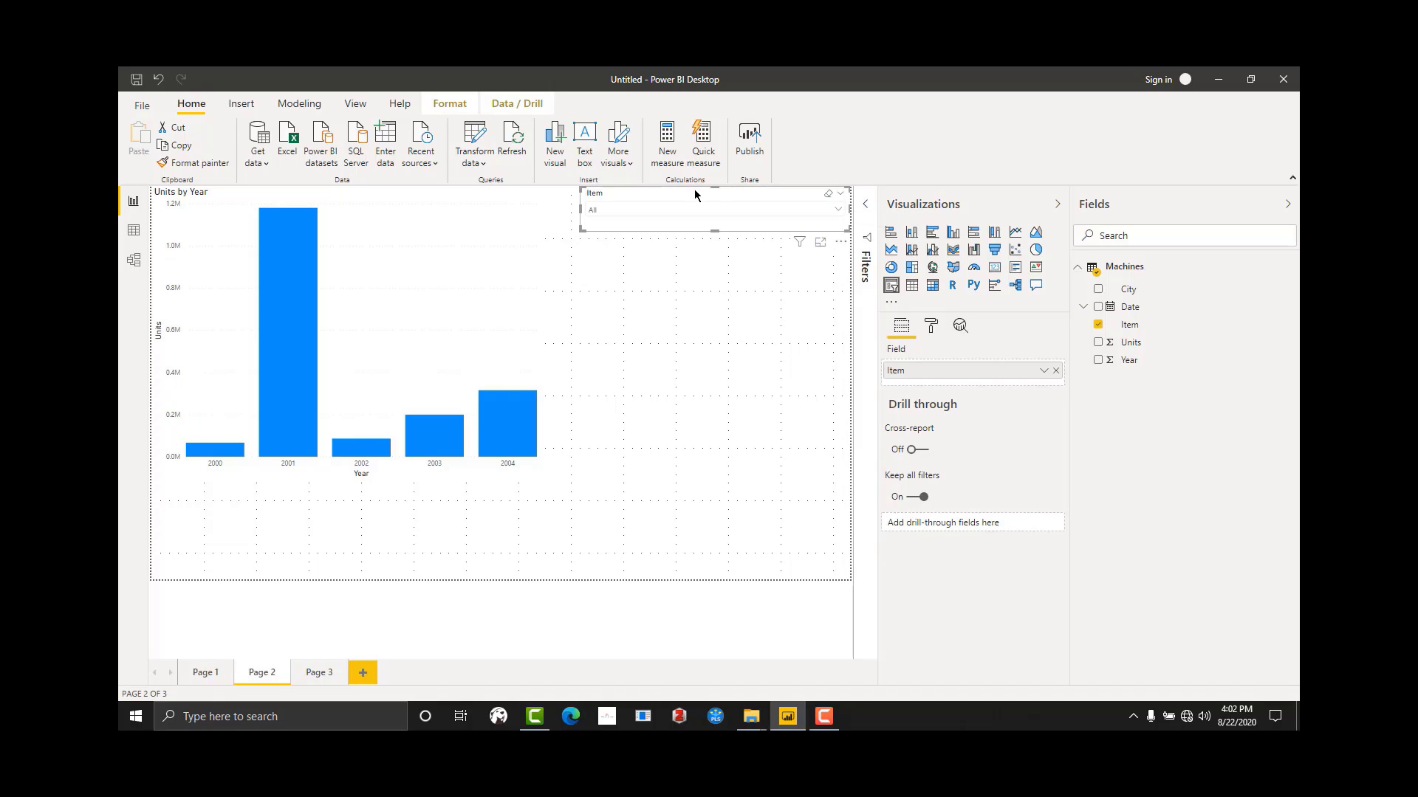
click(696, 307)
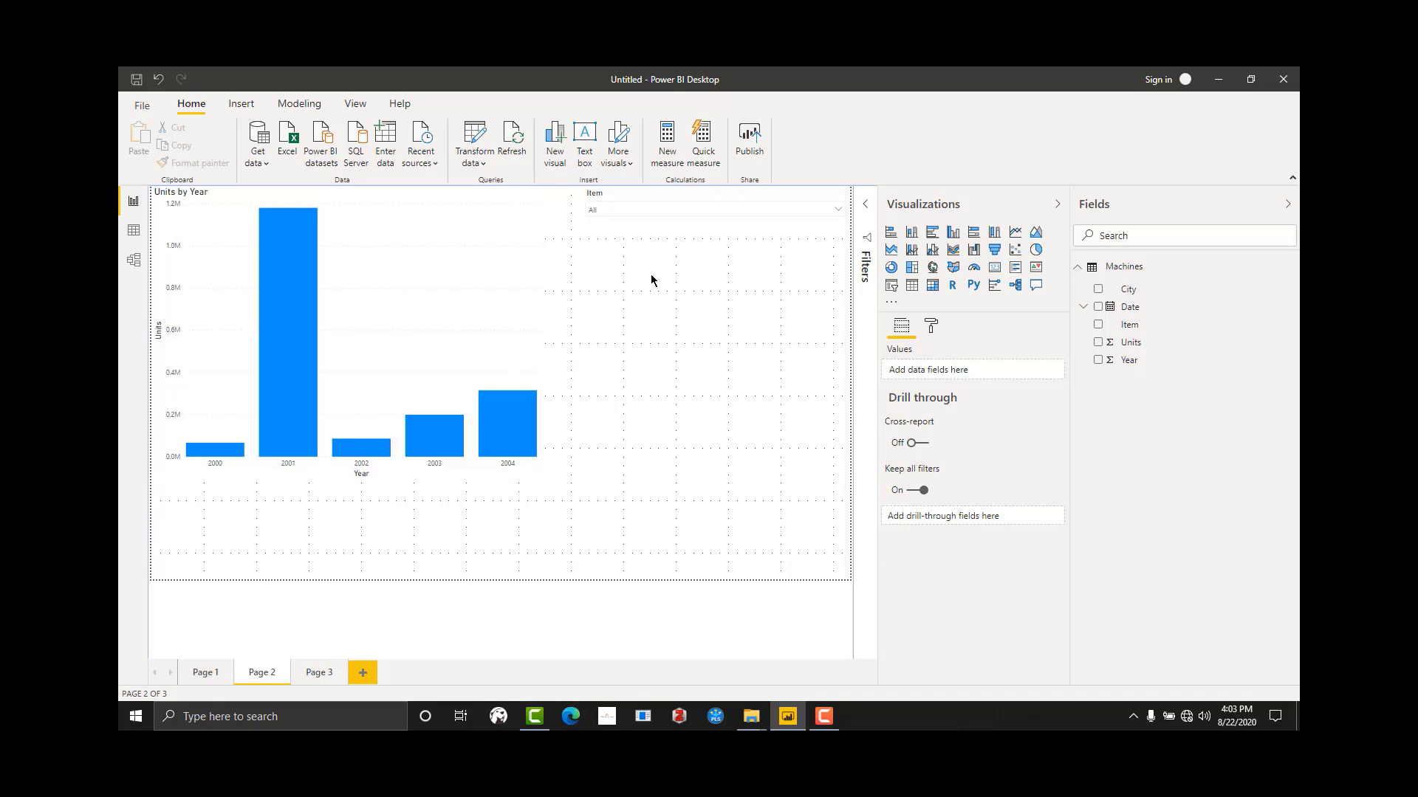
Step: Filter the Units by Year chart through the Item slicer by Chargers, Laptops and finally Phones
click(644, 212)
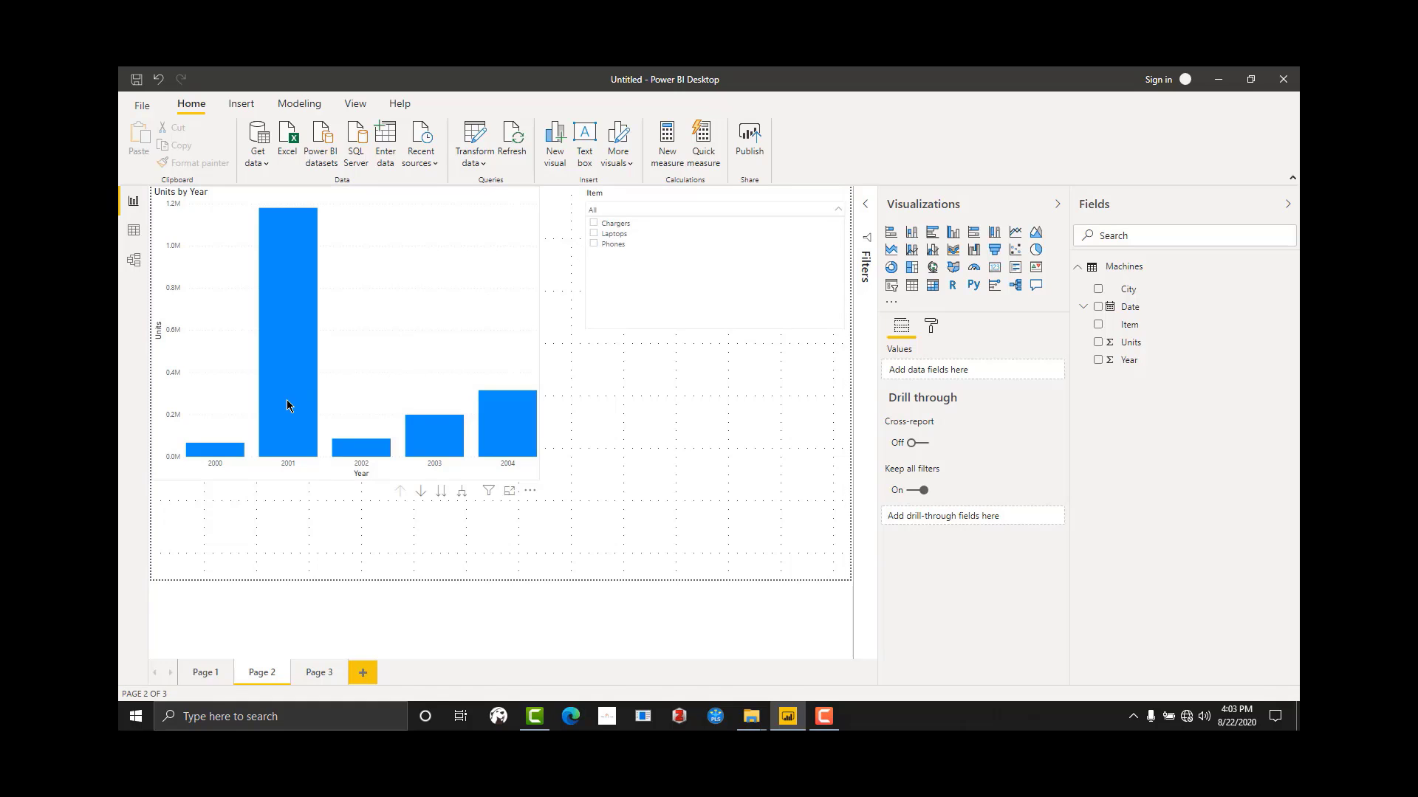
click(595, 225)
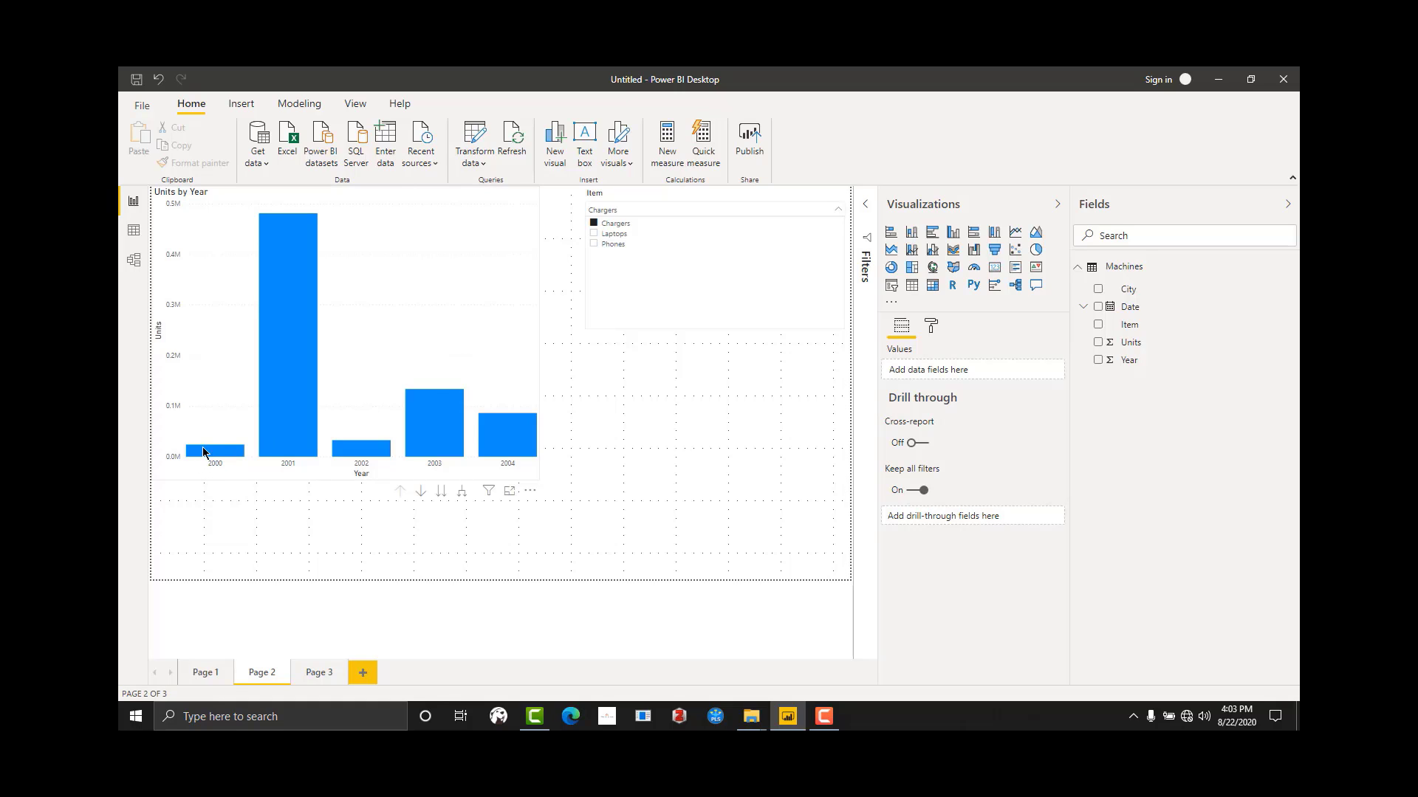
click(595, 235)
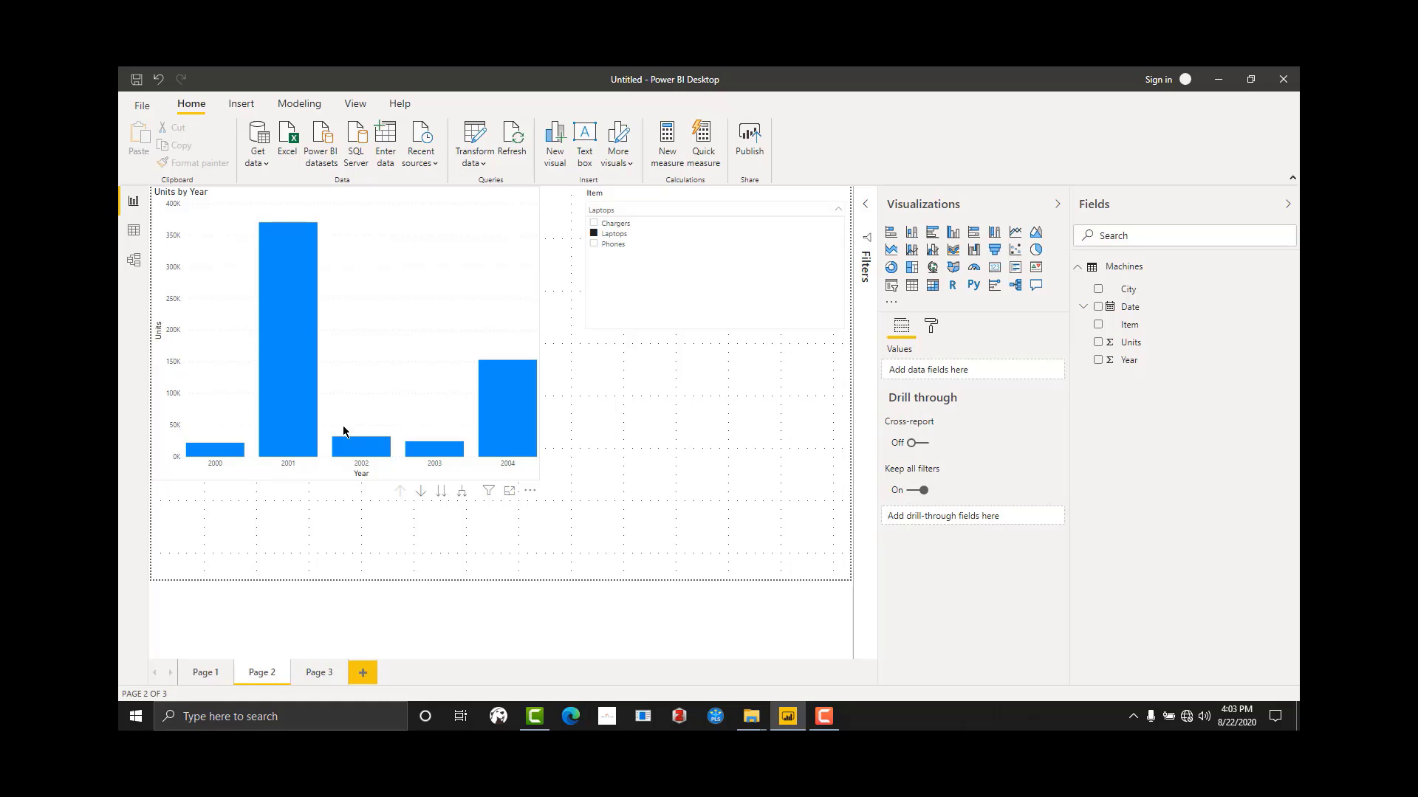
click(597, 244)
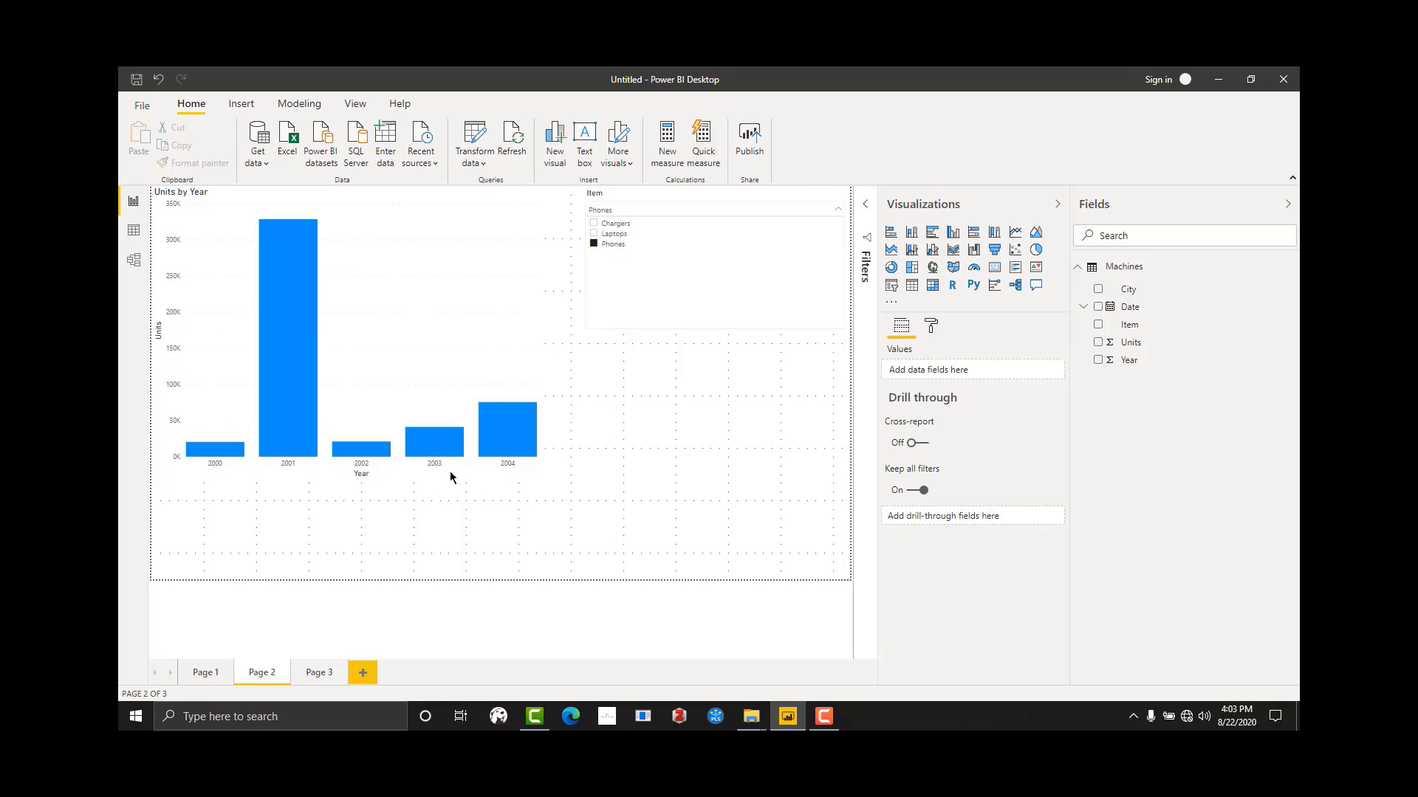
click(683, 394)
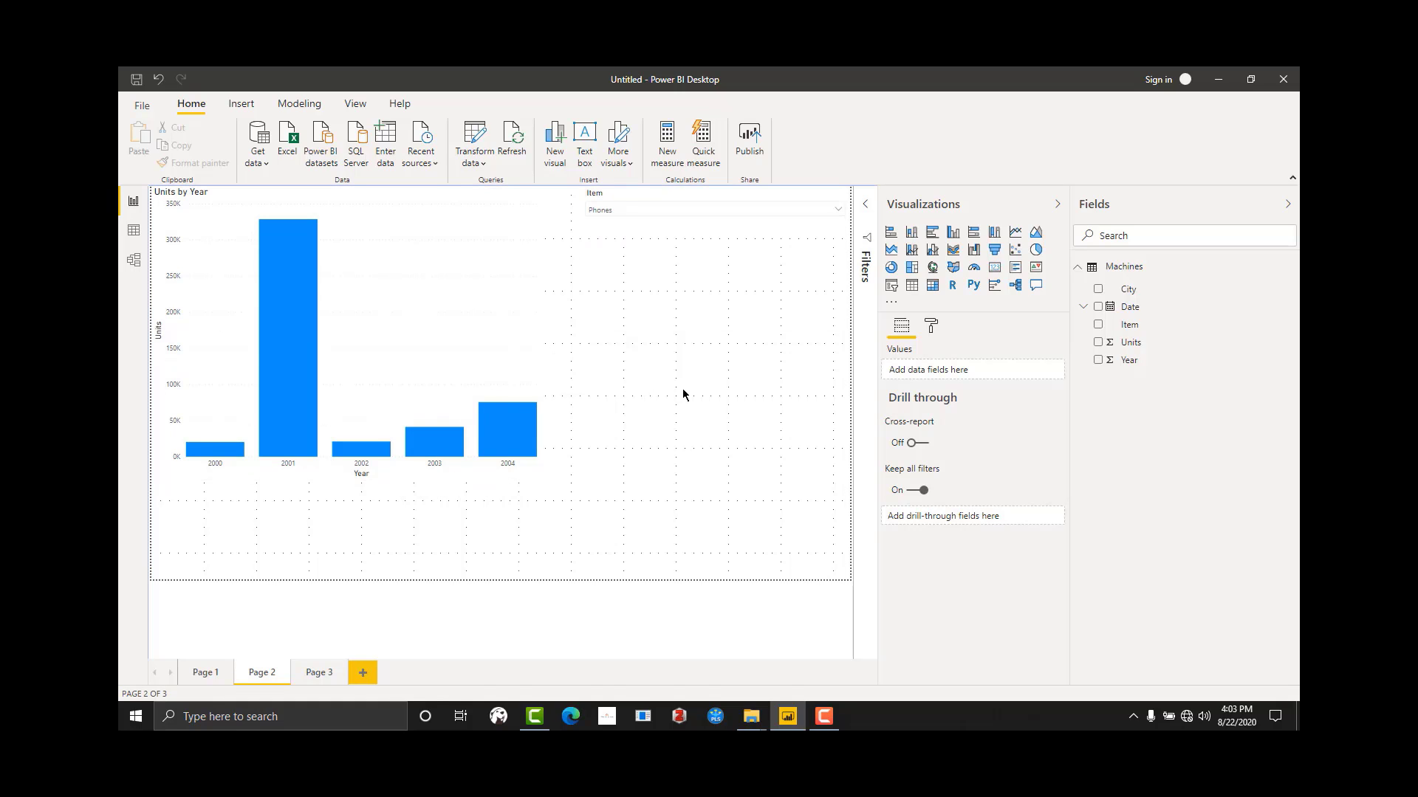